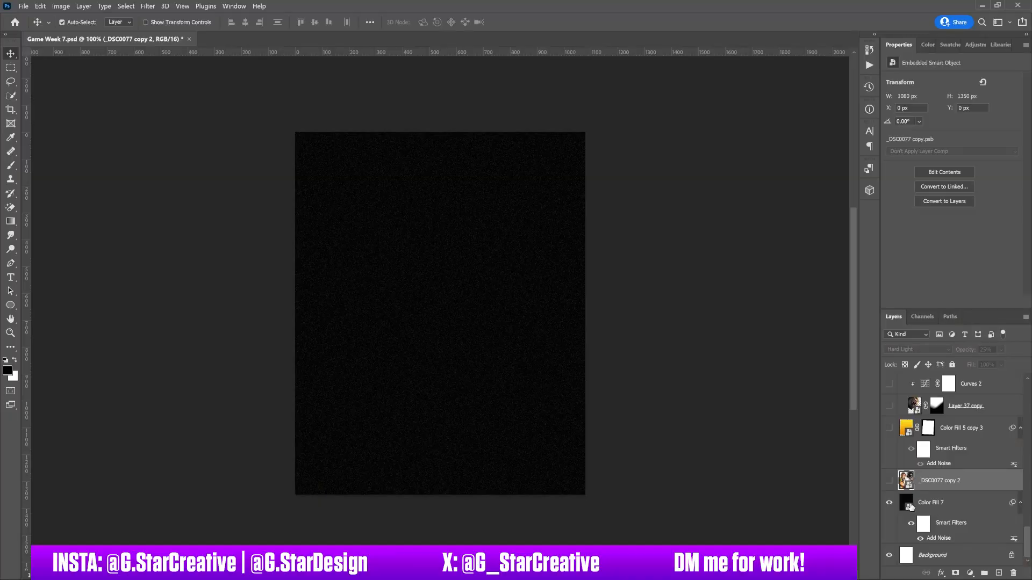
Step: Toggle the Color Fill 7 background layer off and on, and select it to review its fill and smart object options
{"action": "left_click", "coordinate": [889, 502]}
{"action": "left_click", "coordinate": [889, 502]}
{"action": "left_click", "coordinate": [938, 502]}
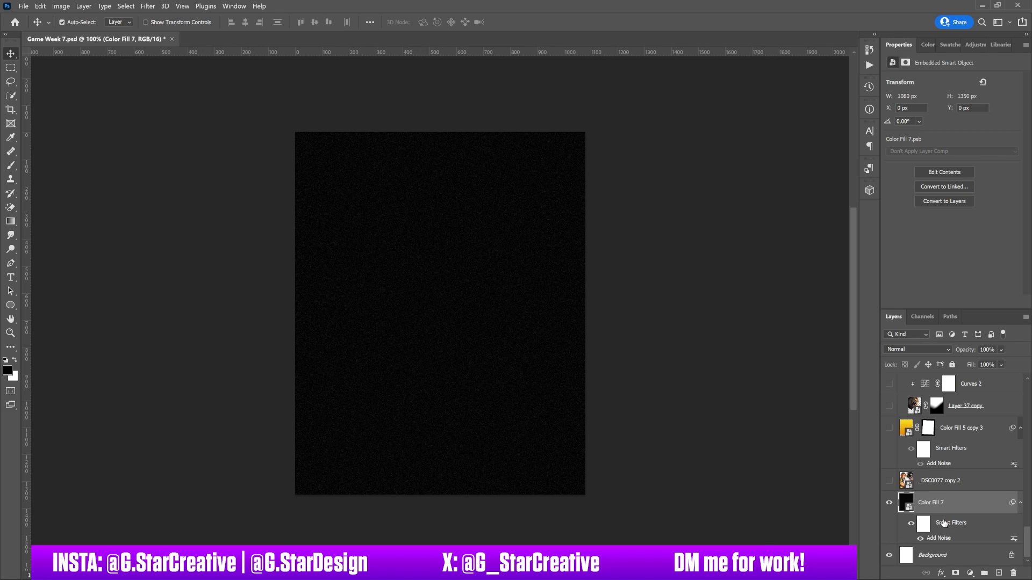
{"action": "left_click", "coordinate": [970, 573]}
{"action": "left_click", "coordinate": [922, 513]}
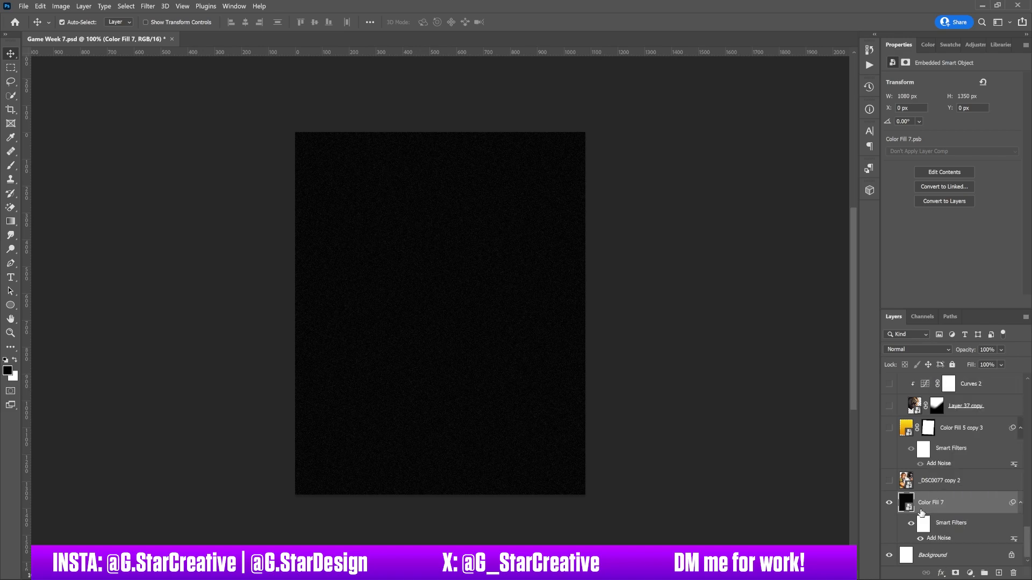
{"action": "right_click", "coordinate": [947, 517]}
{"action": "right_click", "coordinate": [949, 502]}
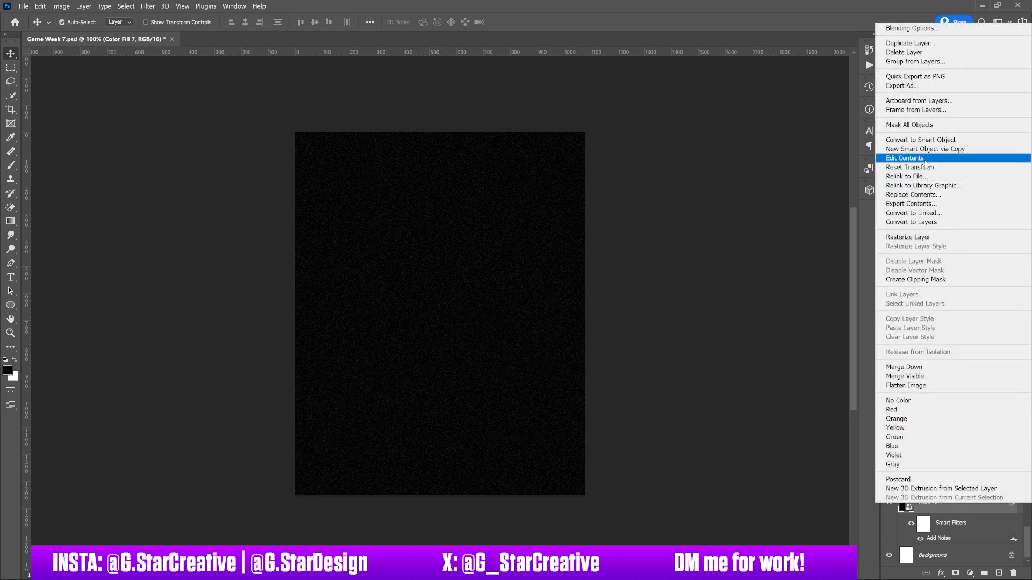
{"action": "left_click", "coordinate": [949, 516]}
Step: Review the Noise filters and the Add Noise smart filter settings of the Color Fill 7 layer, leaving them unchanged
{"action": "left_click", "coordinate": [150, 7]}
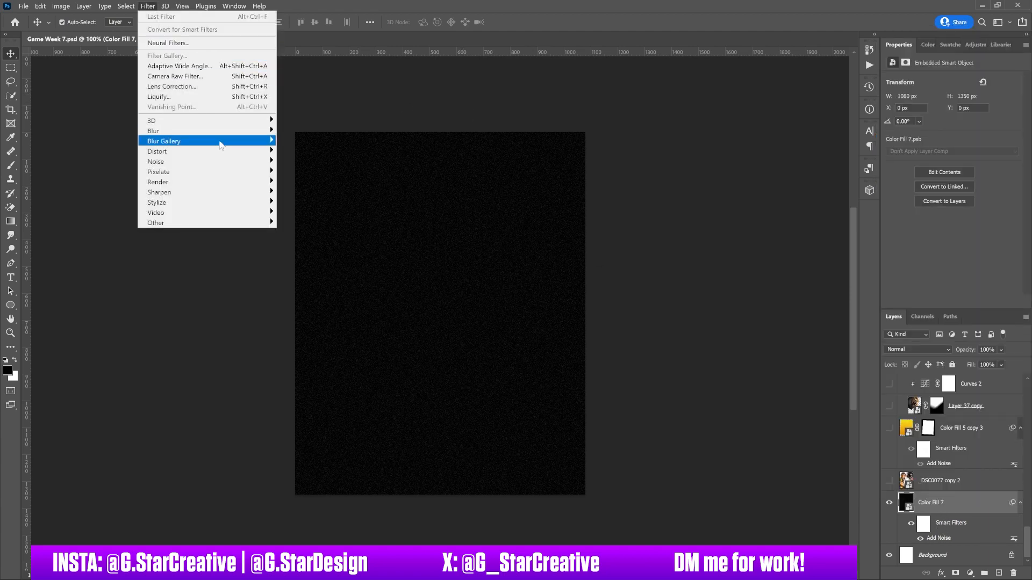
{"action": "mouse_move", "coordinate": [269, 164]}
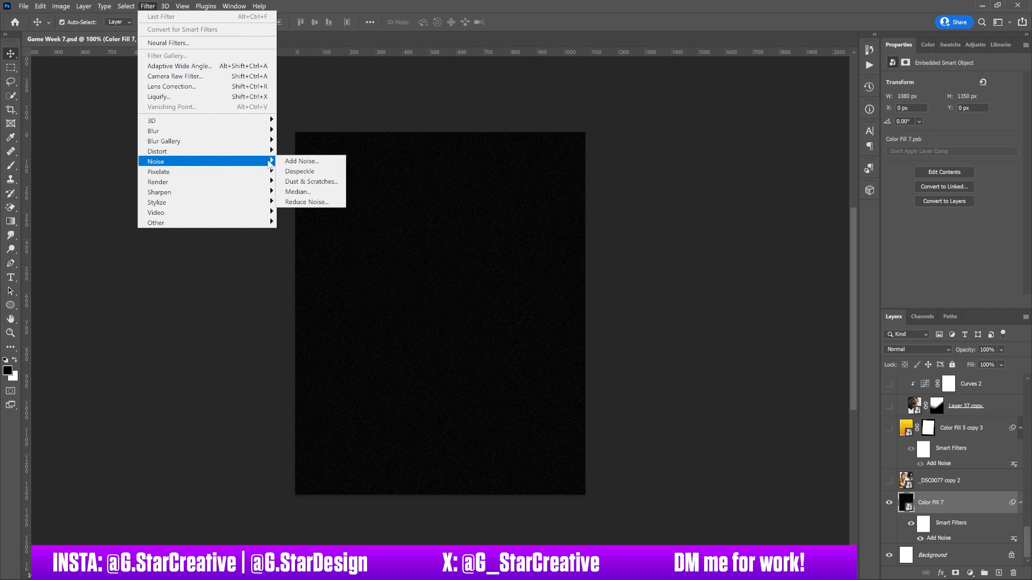
{"action": "left_click", "coordinate": [552, 287]}
{"action": "double_click", "coordinate": [939, 536]}
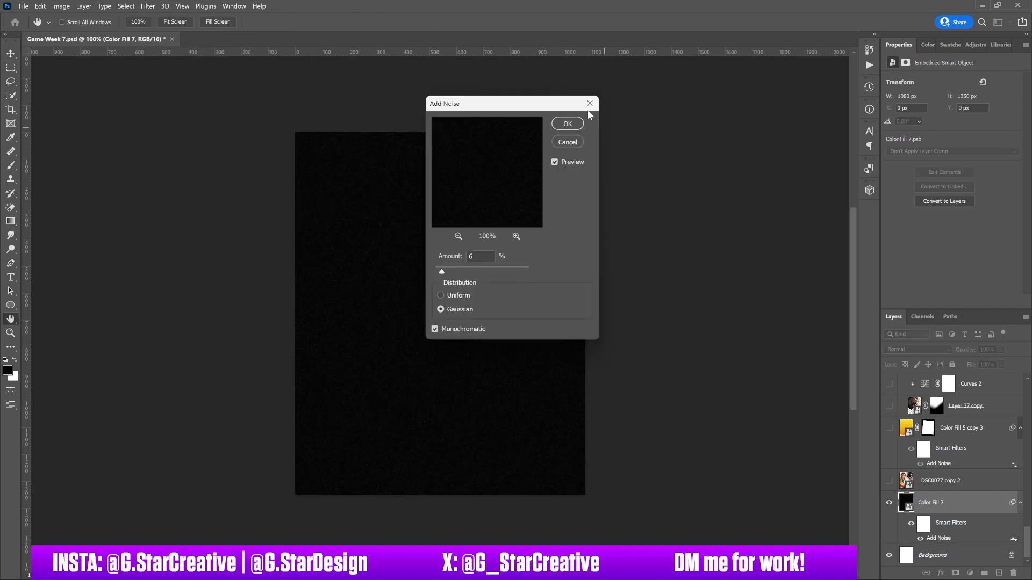
{"action": "left_click", "coordinate": [589, 105]}
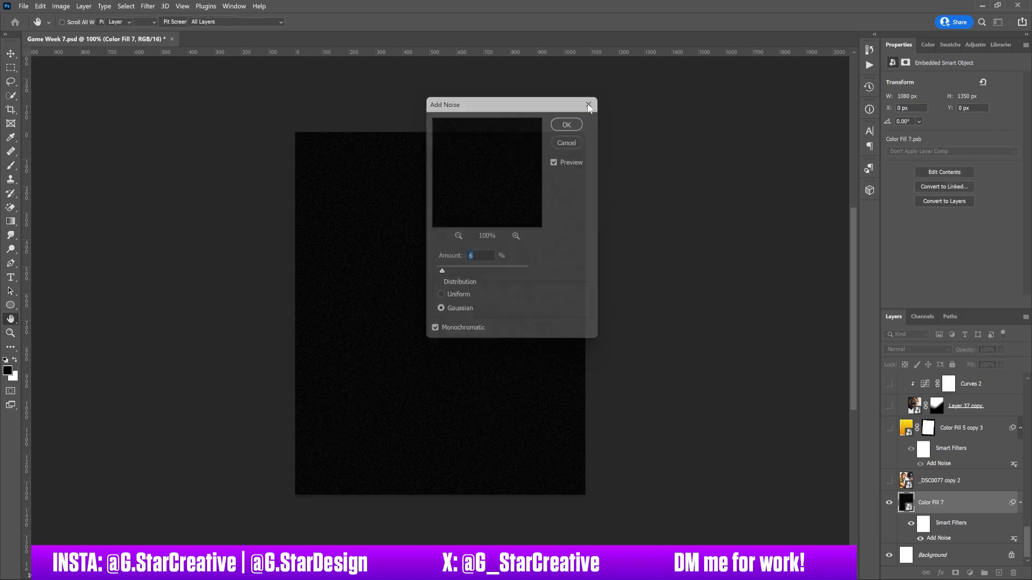
Step: Show the _DSC0077 copy 2 photo layer and the Color Fill 5 copy 3 gradient layer, selecting each to view its settings
{"action": "left_click", "coordinate": [889, 480]}
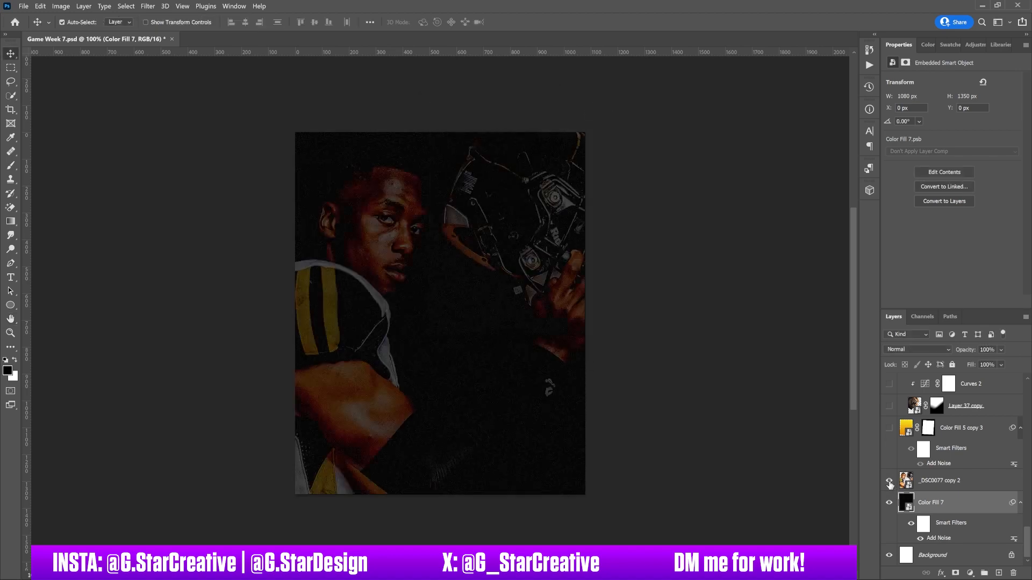
{"action": "left_click", "coordinate": [950, 484]}
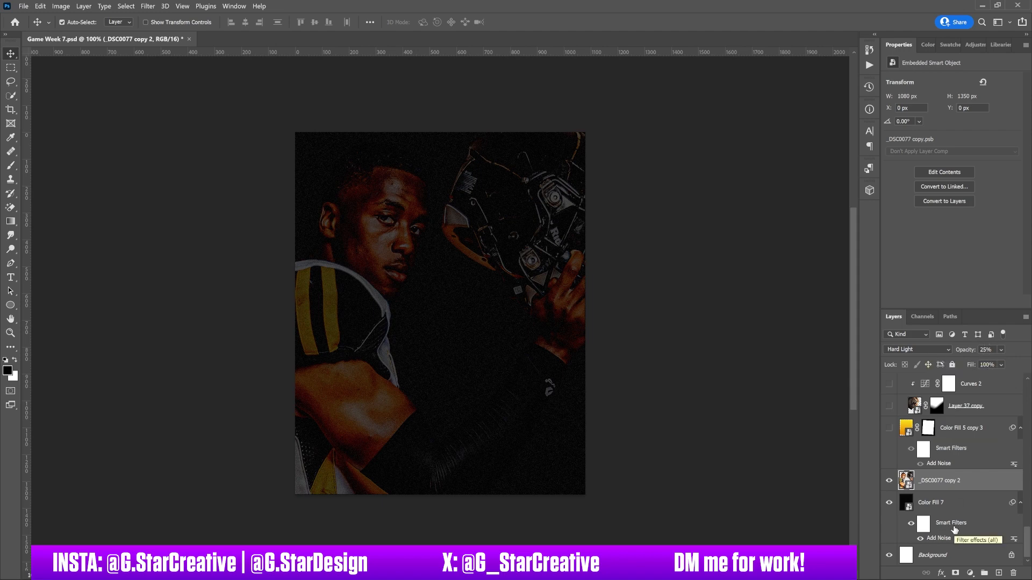
{"action": "mouse_move", "coordinate": [1027, 536]}
{"action": "left_mouse_down"}
{"action": "mouse_move", "coordinate": [1027, 516]}
{"action": "mouse_move", "coordinate": [1027, 527]}
{"action": "left_mouse_up"}
{"action": "left_click", "coordinate": [889, 475]}
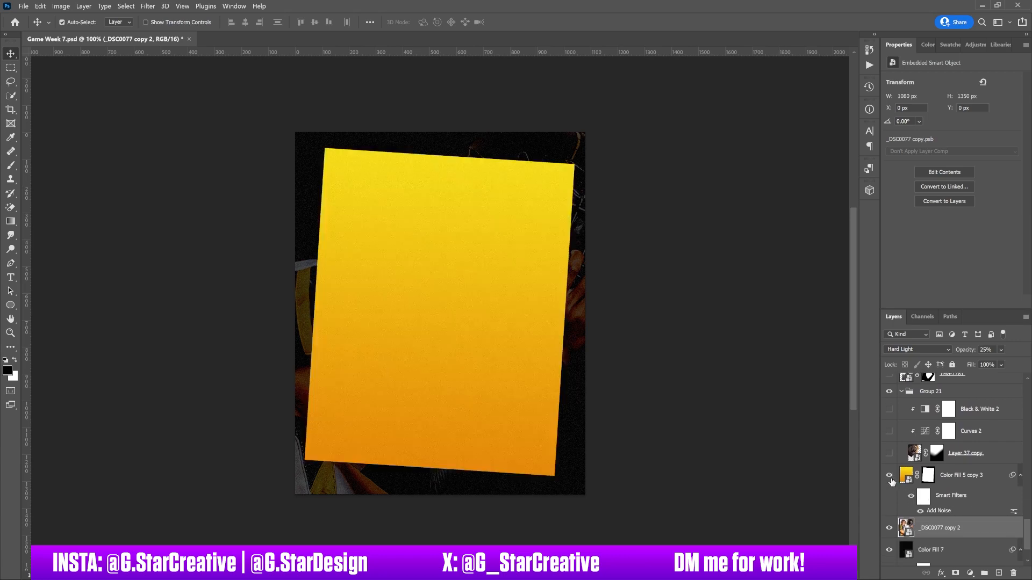
{"action": "left_click", "coordinate": [944, 476]}
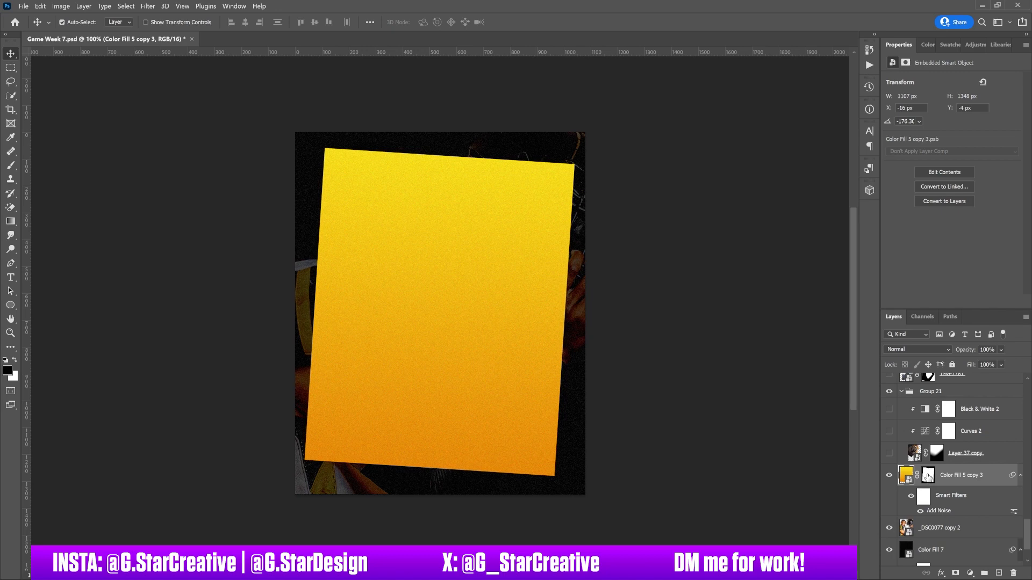
Step: Show the Layer 37 copy lion layer and compare it with its layer mask temporarily disabled, ending with the mask selected
{"action": "left_click", "coordinate": [888, 454]}
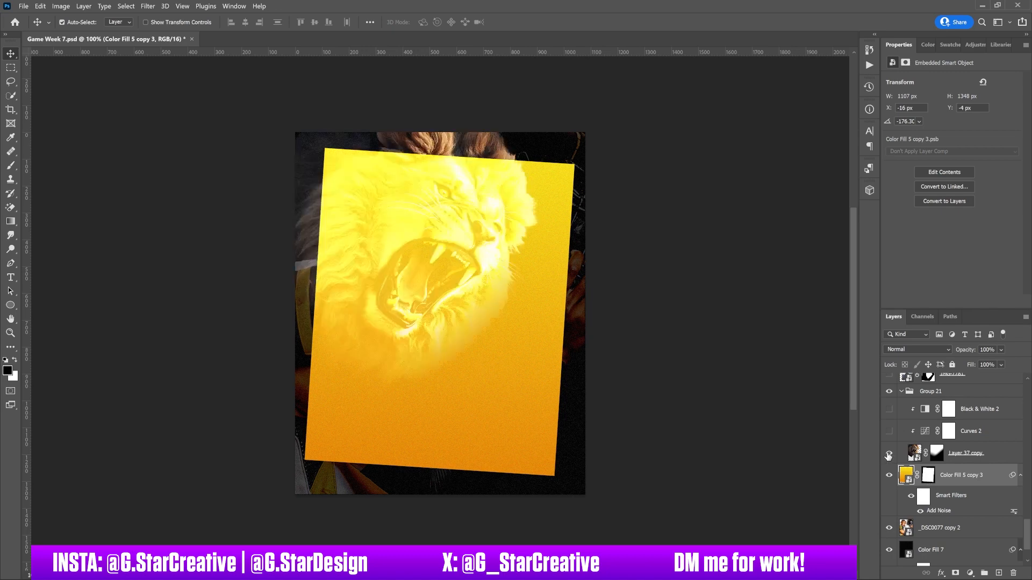
{"action": "left_click", "coordinate": [956, 456]}
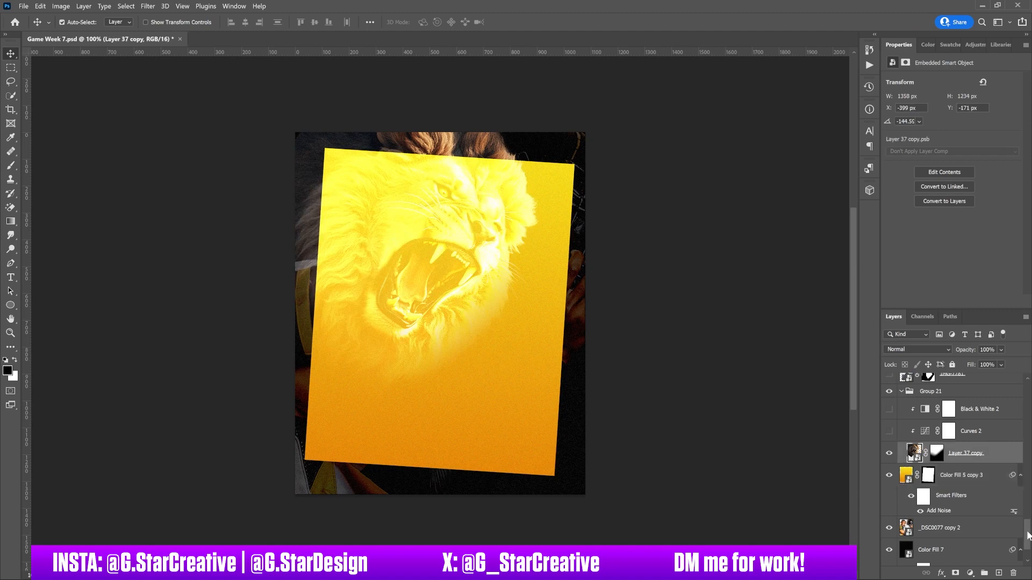
{"action": "left_click_drag", "start_coordinate": [1028, 534], "coordinate": [1027, 527]}
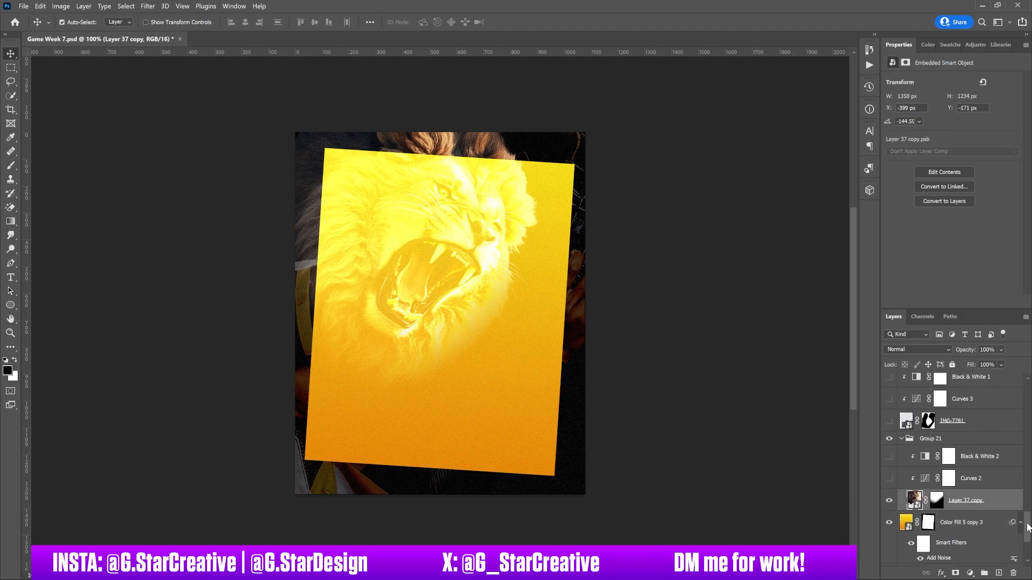
{"action": "right_click", "coordinate": [937, 501]}
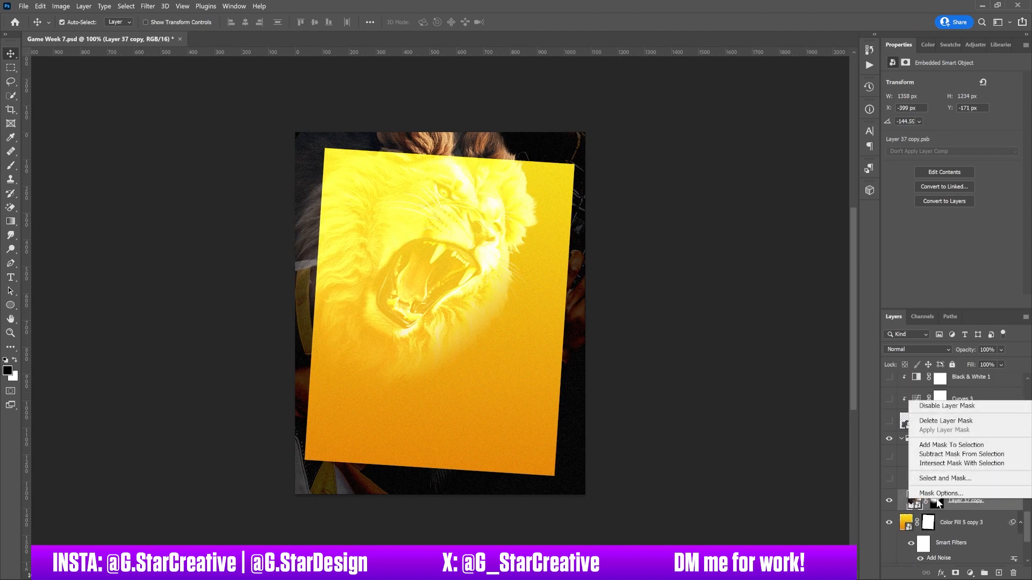
{"action": "left_click", "coordinate": [943, 406]}
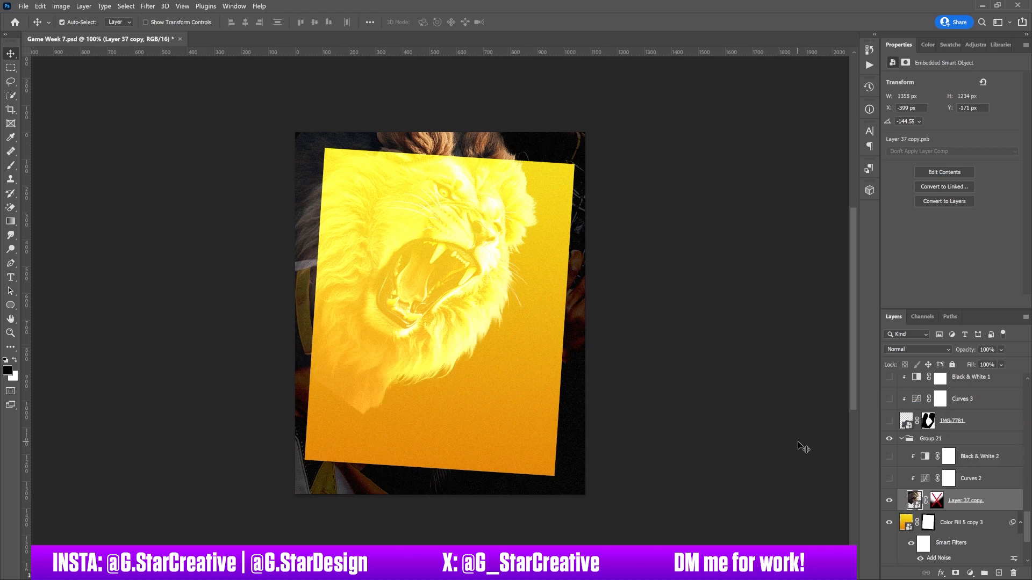
{"action": "key", "text": "ctrl+z"}
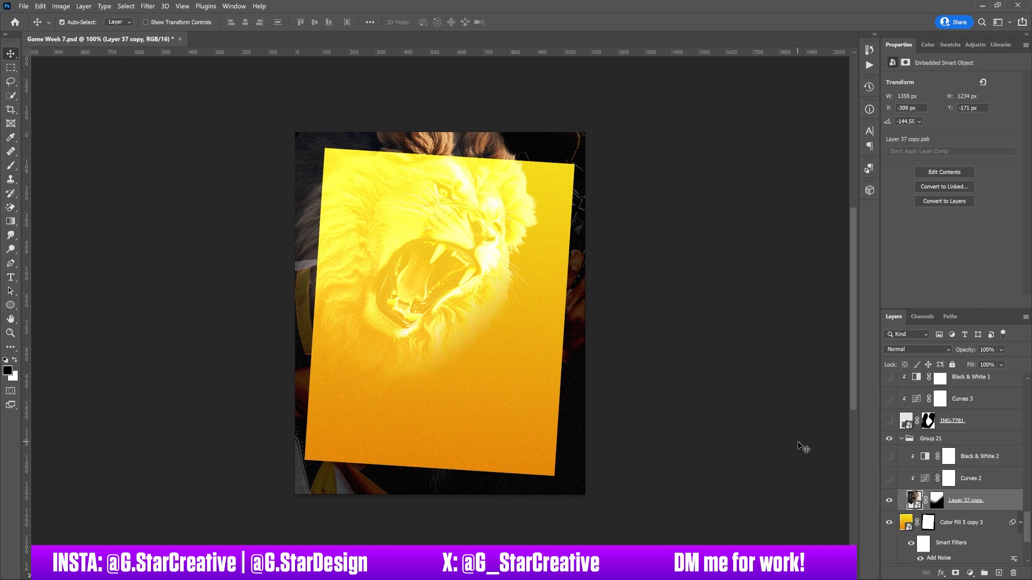
{"action": "left_click", "coordinate": [937, 503]}
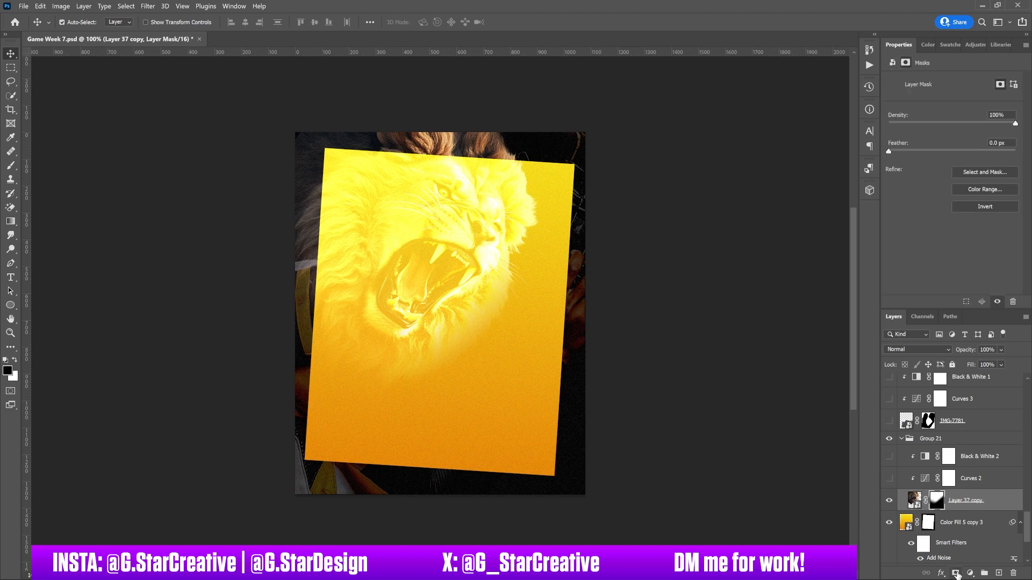
Step: Show the Curves 2 and Black & White 2 adjustments above the lion, view their settings, and select Group 21 to check its blend mode
{"action": "left_click", "coordinate": [890, 479]}
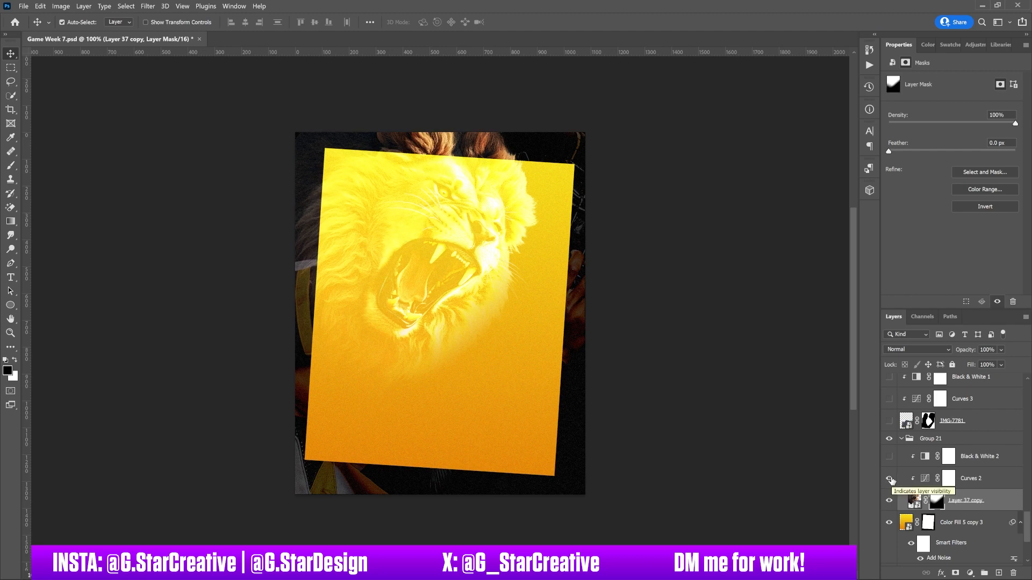
{"action": "left_click", "coordinate": [971, 482]}
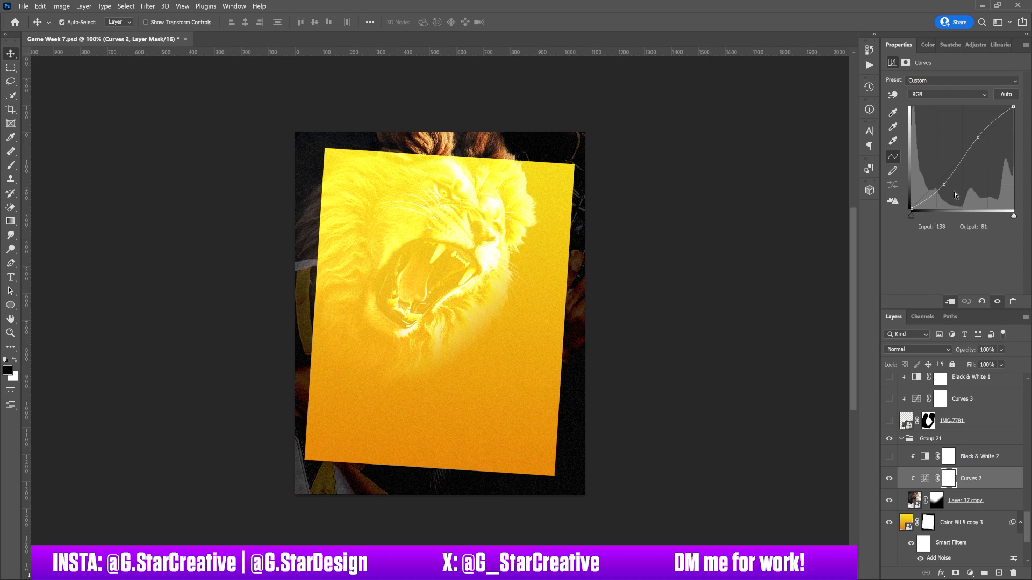
{"action": "left_click", "coordinate": [888, 457]}
{"action": "left_click", "coordinate": [979, 458]}
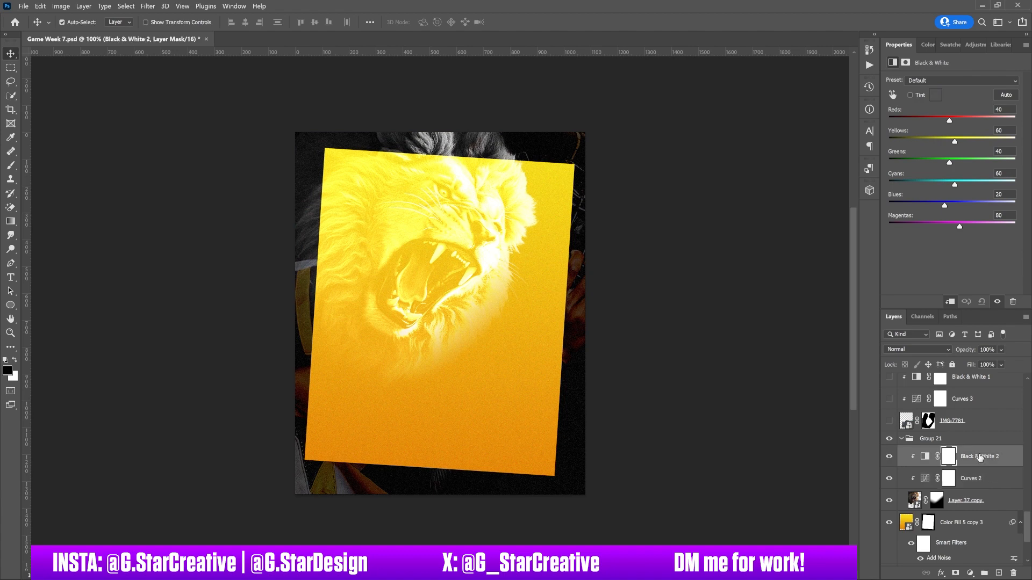
{"action": "left_click", "coordinate": [939, 438]}
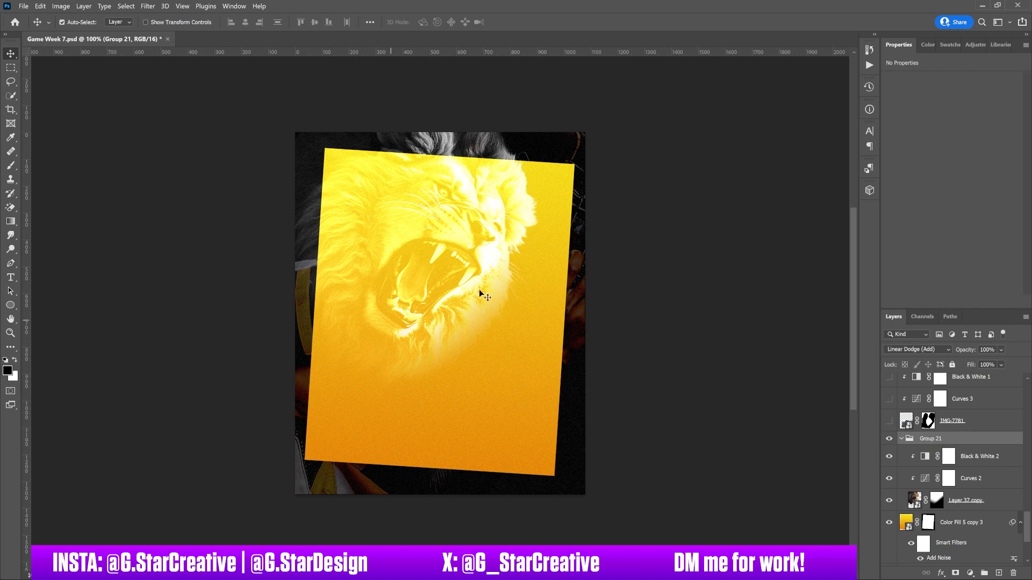
Step: Show the IMG-7781 stadium layer and compare it with its layer mask temporarily disabled, leaving the mask active and selected
{"action": "scroll", "coordinate": [955, 460], "scroll_direction": "up", "scroll_amount": 3}
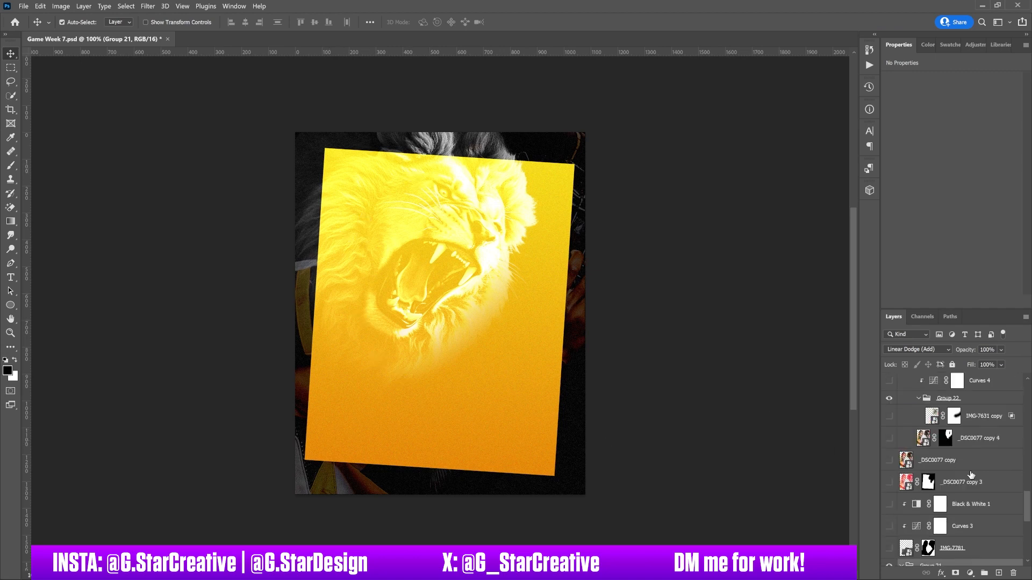
{"action": "left_click", "coordinate": [889, 548]}
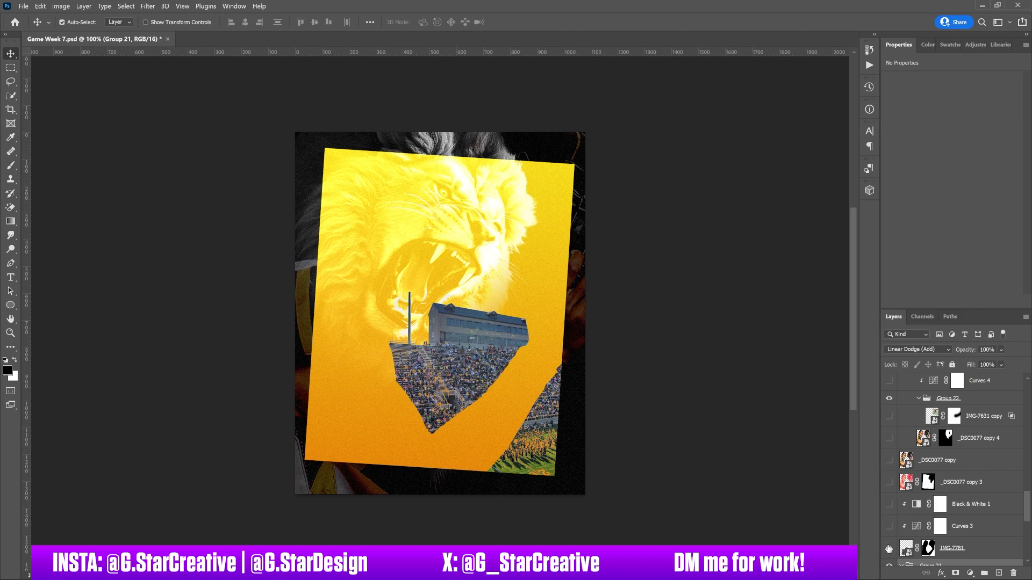
{"action": "right_click", "coordinate": [934, 549]}
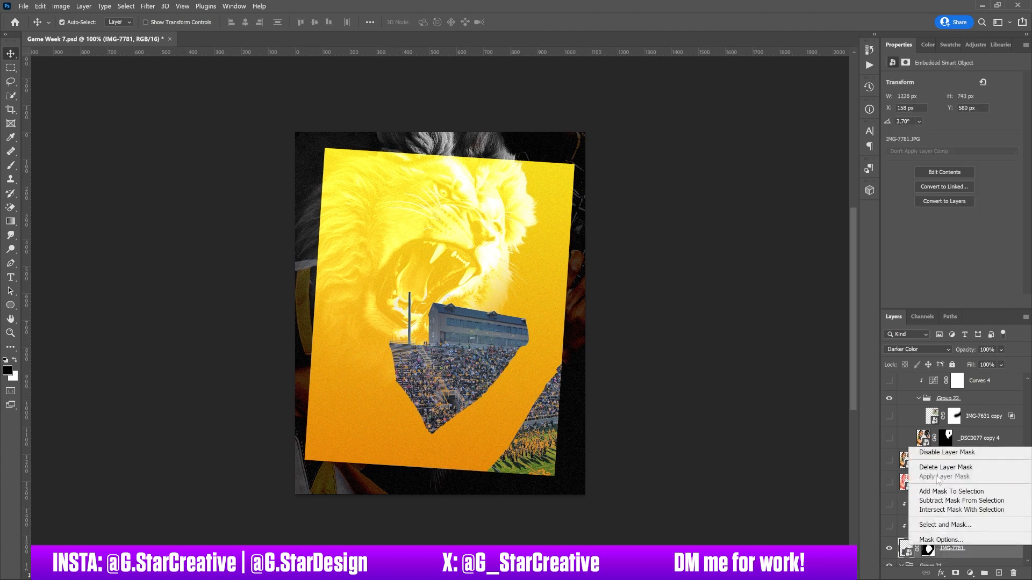
{"action": "left_click", "coordinate": [937, 457]}
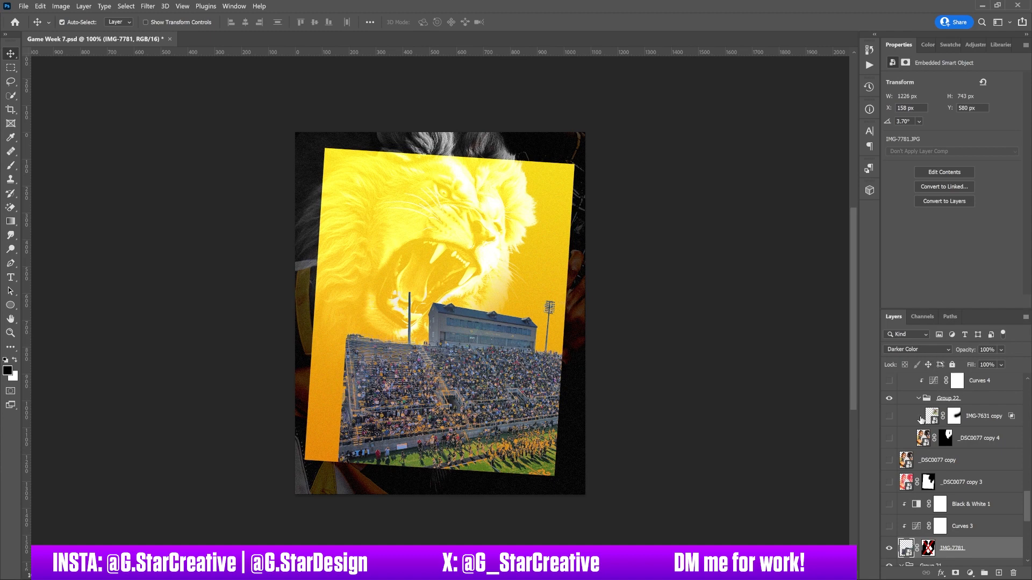
{"action": "left_click", "coordinate": [928, 548]}
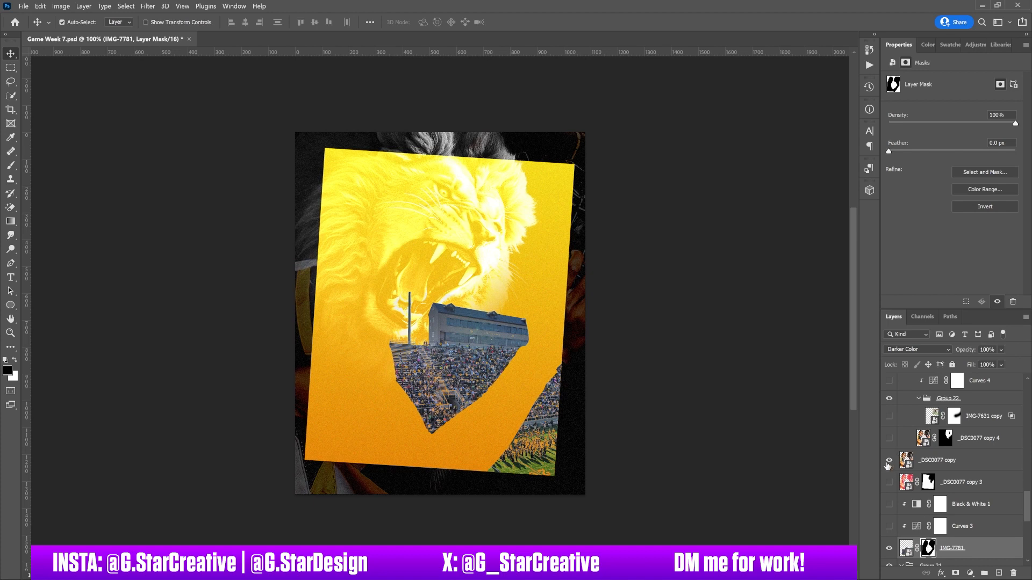
Step: Show and select the _DSC0077 copy player layer, and toggle the IMG-7781 stadium layer off and on to compare
{"action": "left_click", "coordinate": [889, 461]}
{"action": "left_click", "coordinate": [927, 460]}
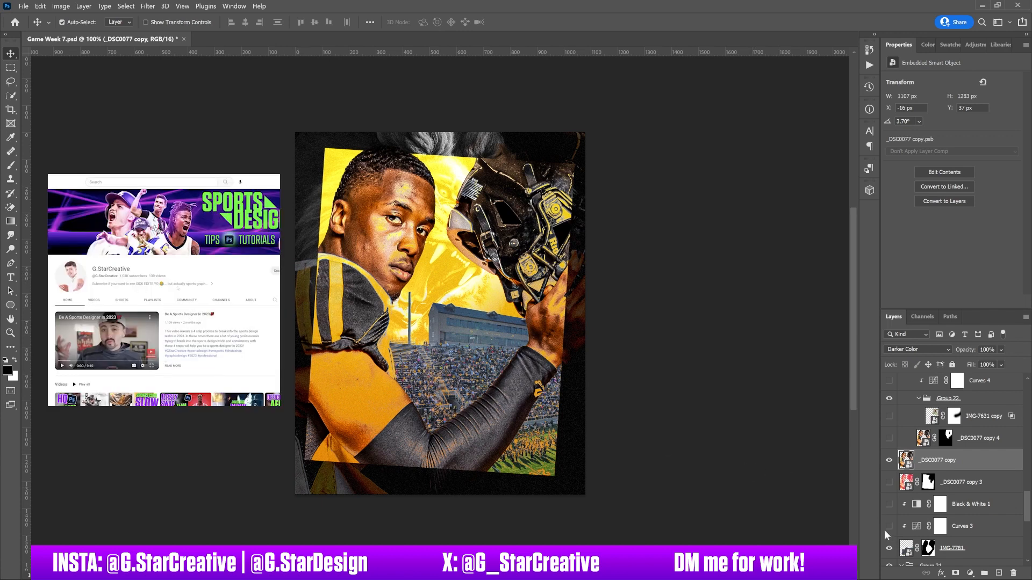
{"action": "left_click", "coordinate": [947, 546]}
{"action": "left_click", "coordinate": [887, 545]}
{"action": "left_click", "coordinate": [886, 545]}
Step: Show the Curves 3 and Black & White 1 adjustments clipped to the stadium layer, view their settings, and select IMG-7781
{"action": "left_click", "coordinate": [888, 528]}
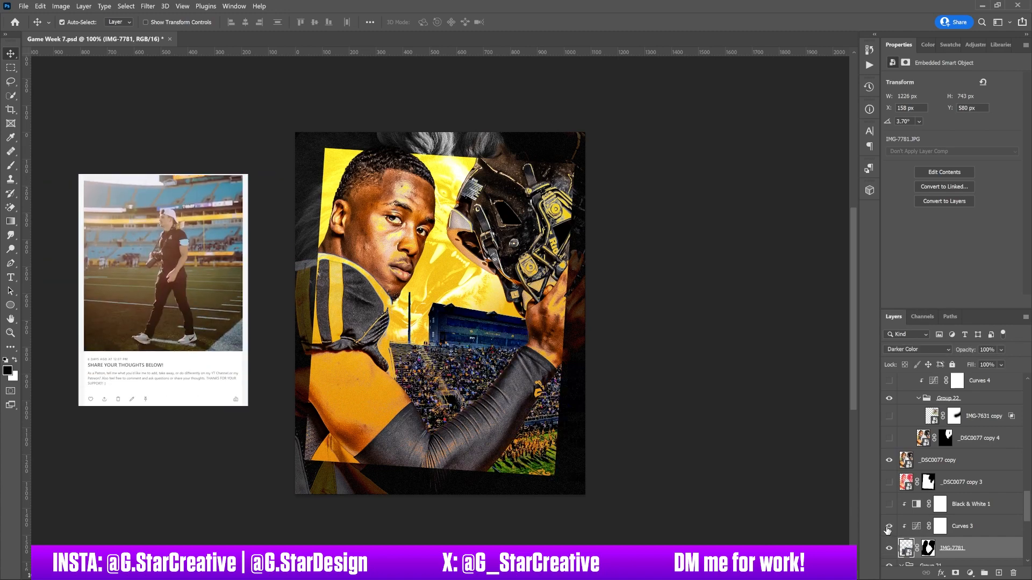
{"action": "left_click", "coordinate": [967, 532]}
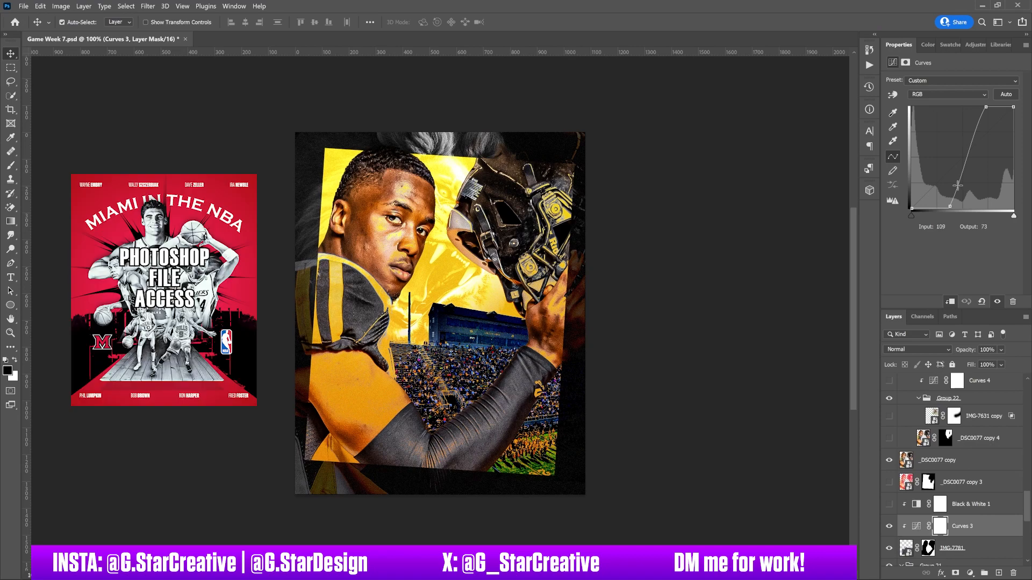
{"action": "left_click", "coordinate": [889, 506]}
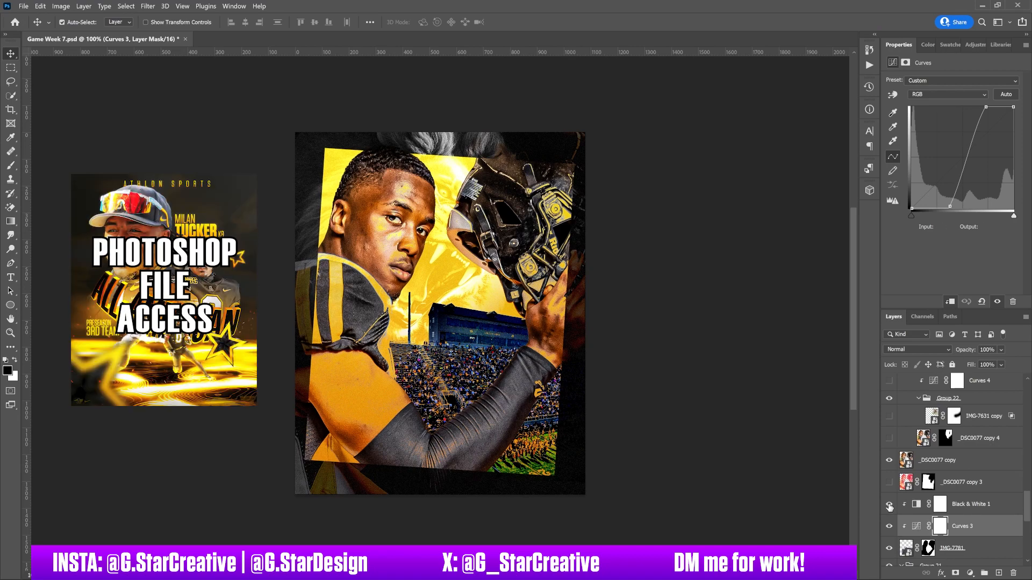
{"action": "left_click", "coordinate": [961, 505]}
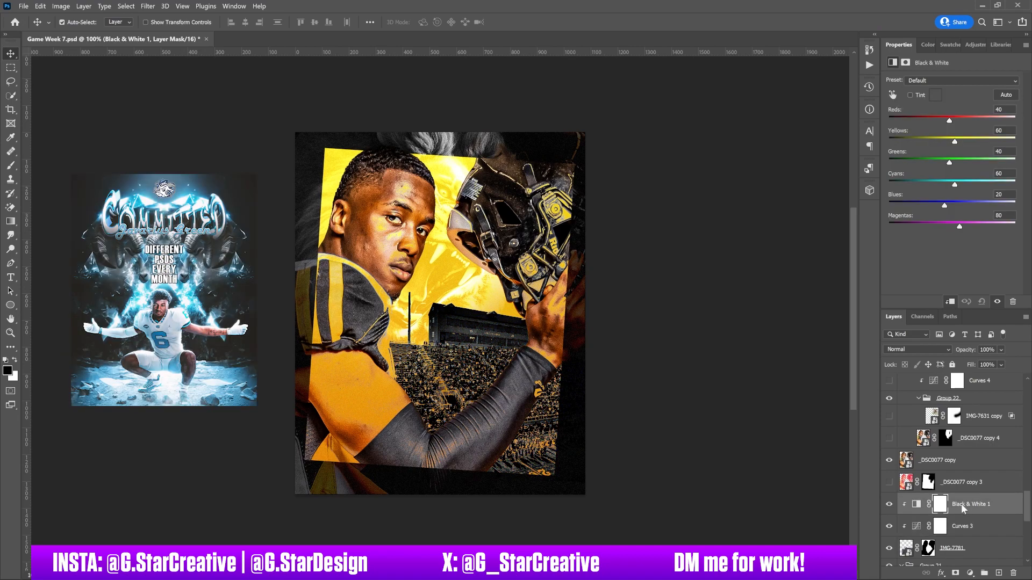
{"action": "left_click", "coordinate": [949, 548]}
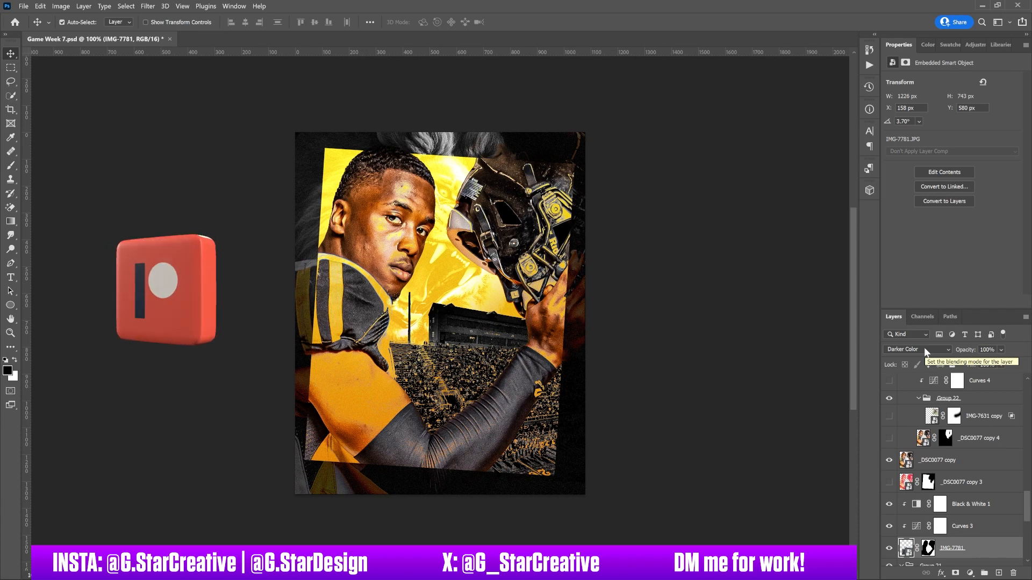
Step: Show the _DSC0077 copy 3 layer beneath the player, and select _DSC0077 copy to check its blend mode
{"action": "left_click", "coordinate": [889, 482]}
{"action": "left_click", "coordinate": [953, 483]}
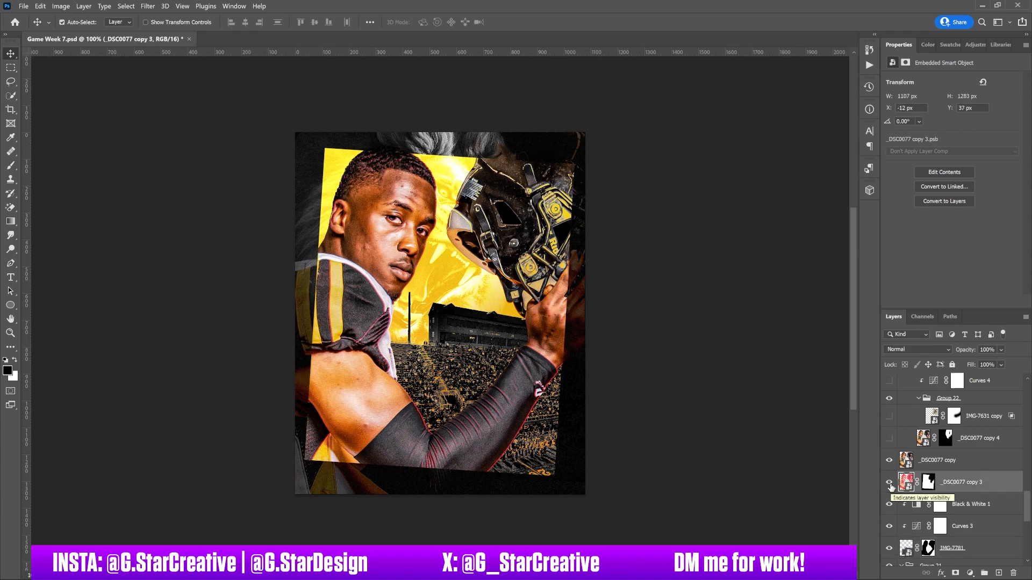
{"action": "left_click", "coordinate": [940, 462]}
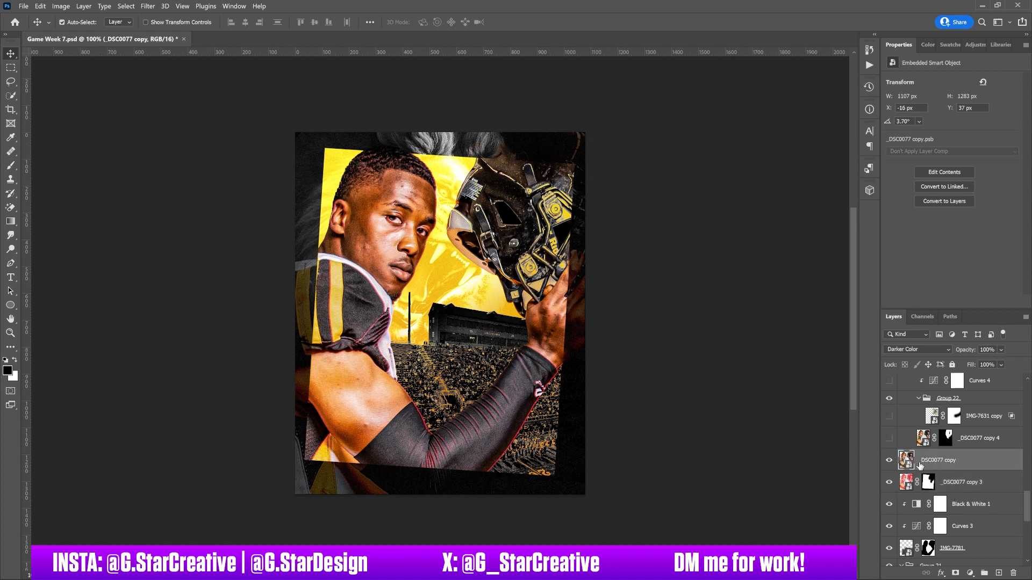
Step: Select the _DSC0077 copy 3 layer and toggle _DSC0077 copy off and on to compare the overlaid player images
{"action": "left_click", "coordinate": [947, 485]}
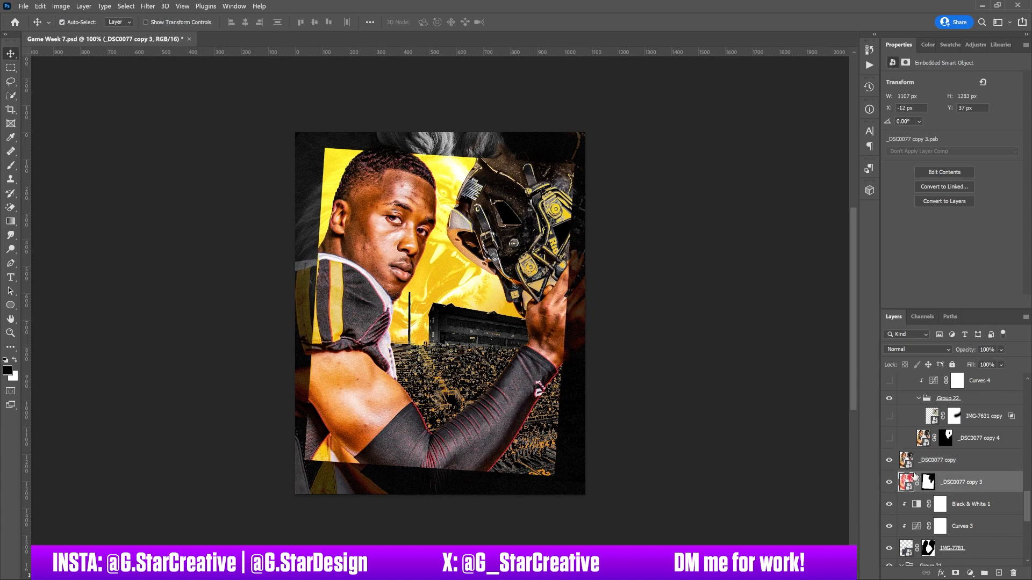
{"action": "left_click", "coordinate": [890, 461]}
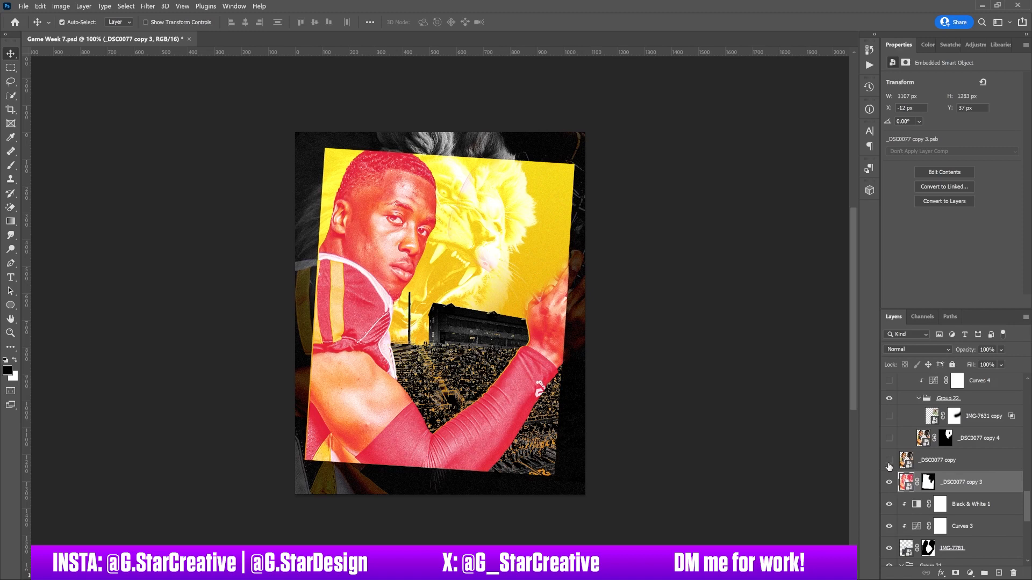
{"action": "left_click", "coordinate": [889, 460]}
Step: Preview a red Color Overlay in Screen blend mode at 100% opacity on _DSC0077 copy, and cancel without applying it
{"action": "left_click", "coordinate": [1003, 468]}
{"action": "double_click", "coordinate": [1003, 471]}
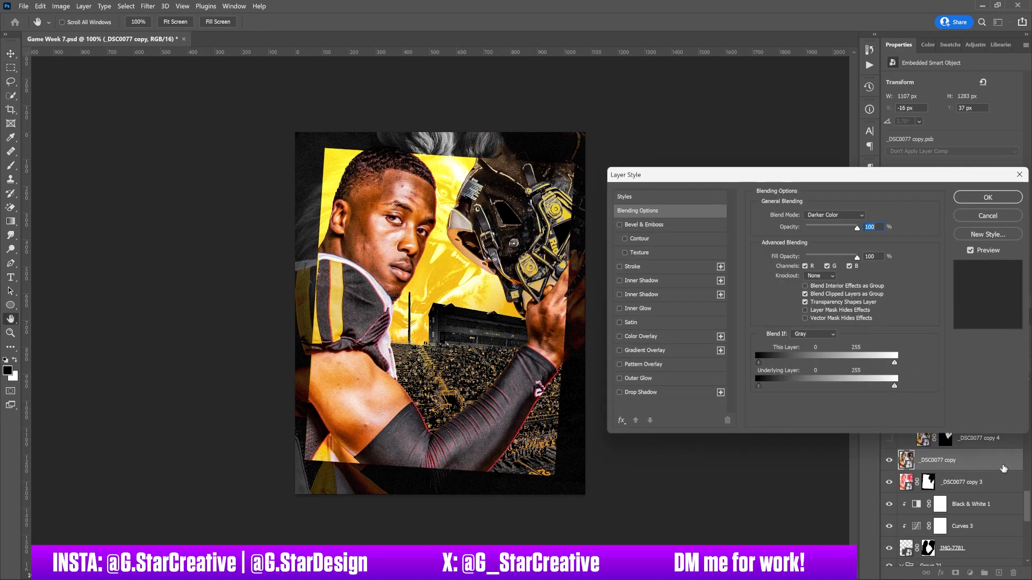
{"action": "left_click", "coordinate": [665, 336]}
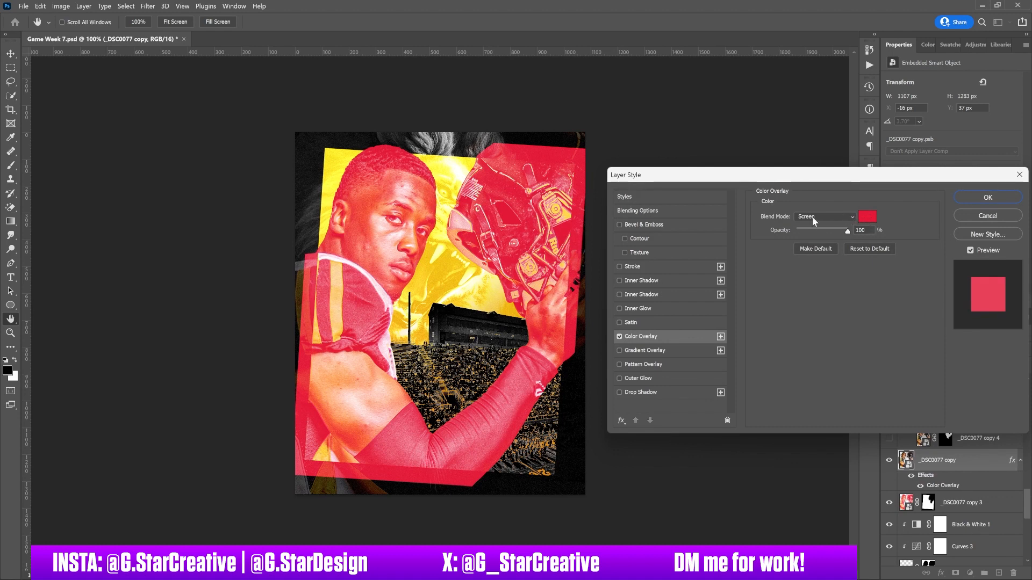
{"action": "left_click", "coordinate": [991, 214]}
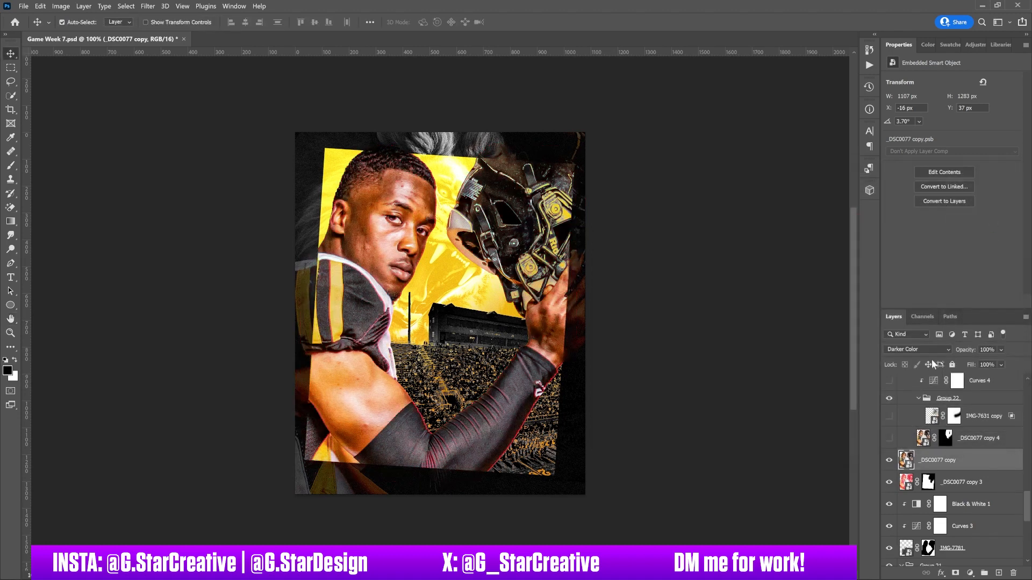
Step: Compare the poster with _DSC0077 copy temporarily hidden, leaving it shown, and select the _DSC0077 copy 3 layer beneath it
{"action": "left_click", "coordinate": [890, 461]}
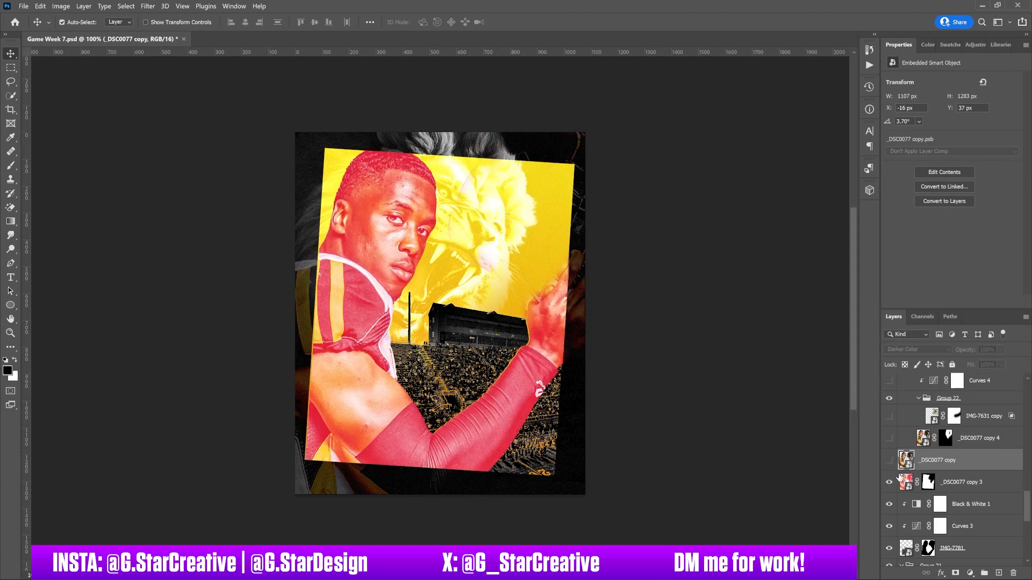
{"action": "left_click", "coordinate": [890, 461]}
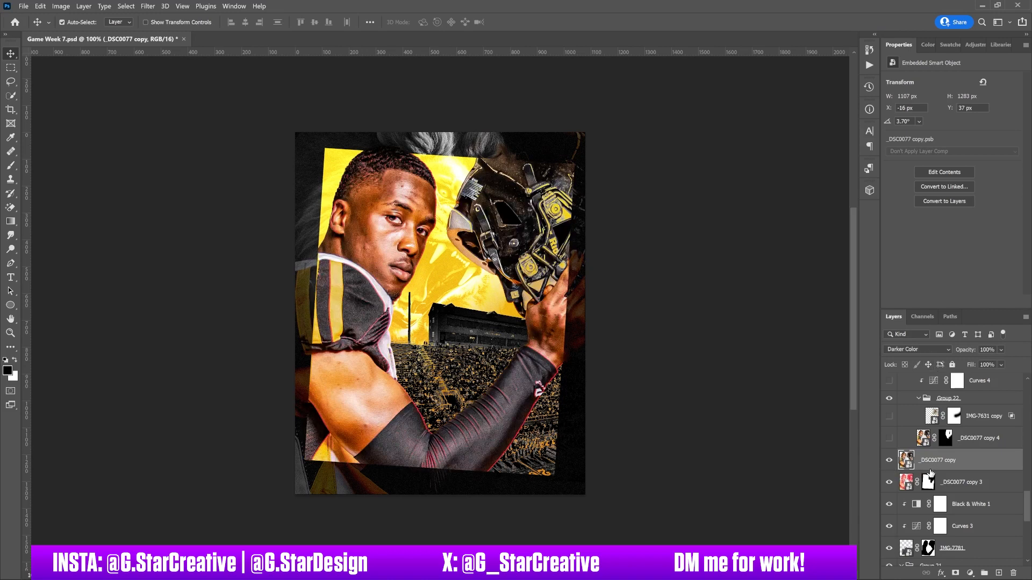
{"action": "left_click", "coordinate": [954, 481]}
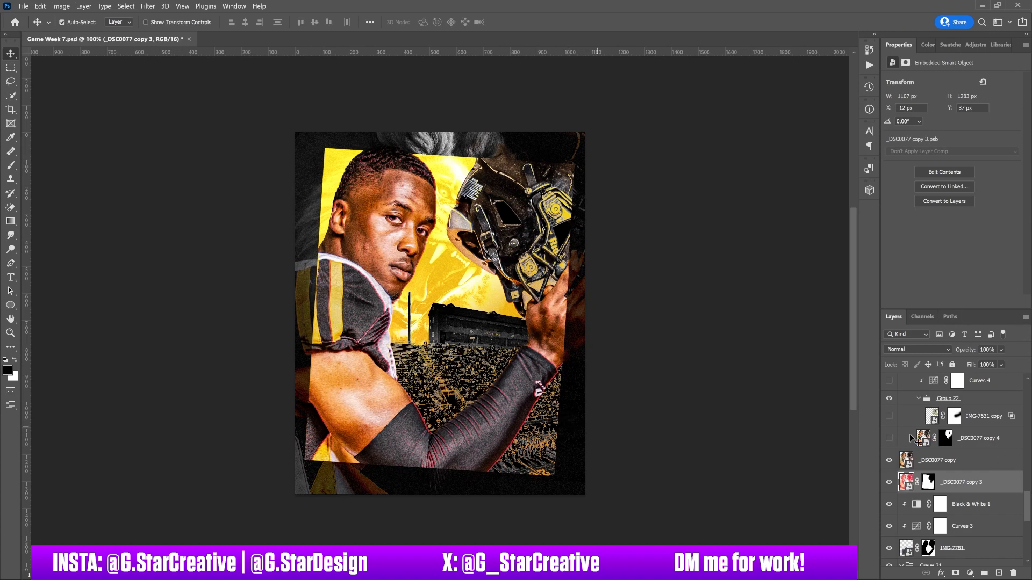
Step: Show and select the _DSC0077 copy 4 layer, toggle it off and on to compare the helmet, and check its layer mask
{"action": "left_click", "coordinate": [890, 439]}
{"action": "left_click", "coordinate": [961, 440]}
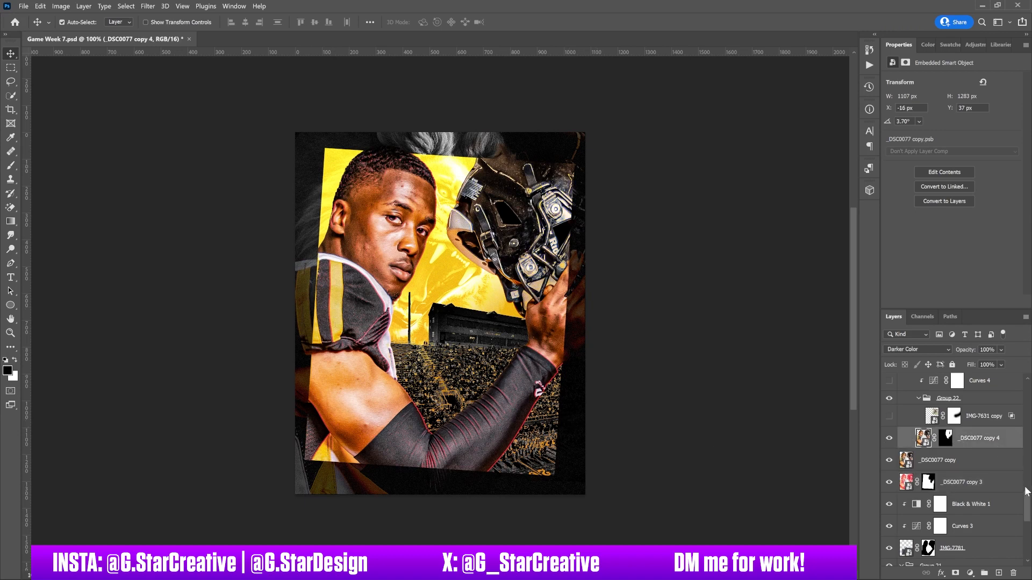
{"action": "left_click_drag", "start_coordinate": [1026, 503], "coordinate": [1026, 497]}
{"action": "left_click", "coordinate": [889, 493]}
{"action": "left_click", "coordinate": [889, 493]}
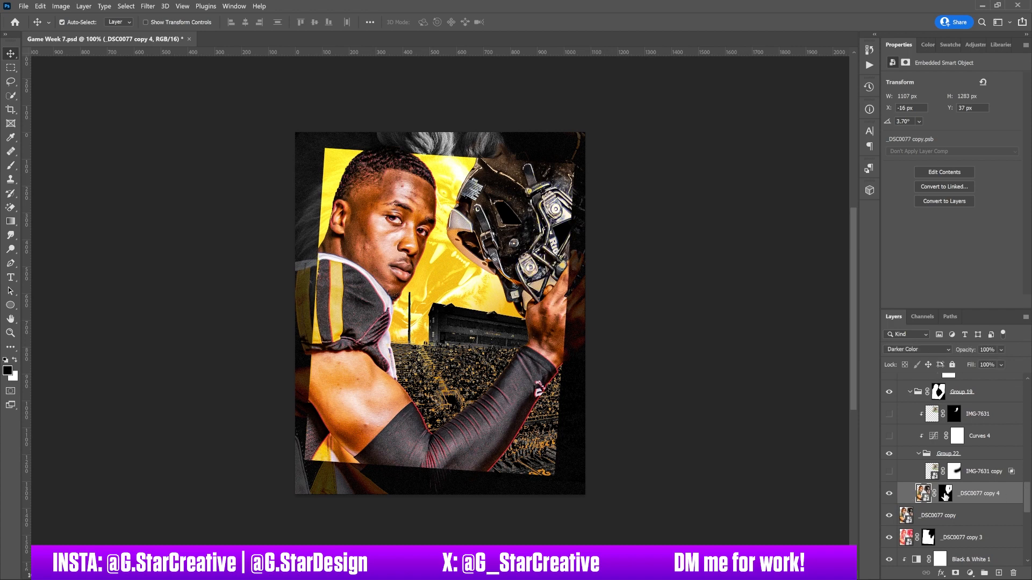
{"action": "right_click", "coordinate": [943, 492]}
{"action": "right_click", "coordinate": [959, 495]}
{"action": "left_click", "coordinate": [946, 514]}
{"action": "left_click", "coordinate": [890, 493]}
{"action": "left_click", "coordinate": [890, 495]}
Step: Show and select the IMG-7631 copy action photo, and review its Blend If settings without changing them
{"action": "left_click", "coordinate": [890, 472]}
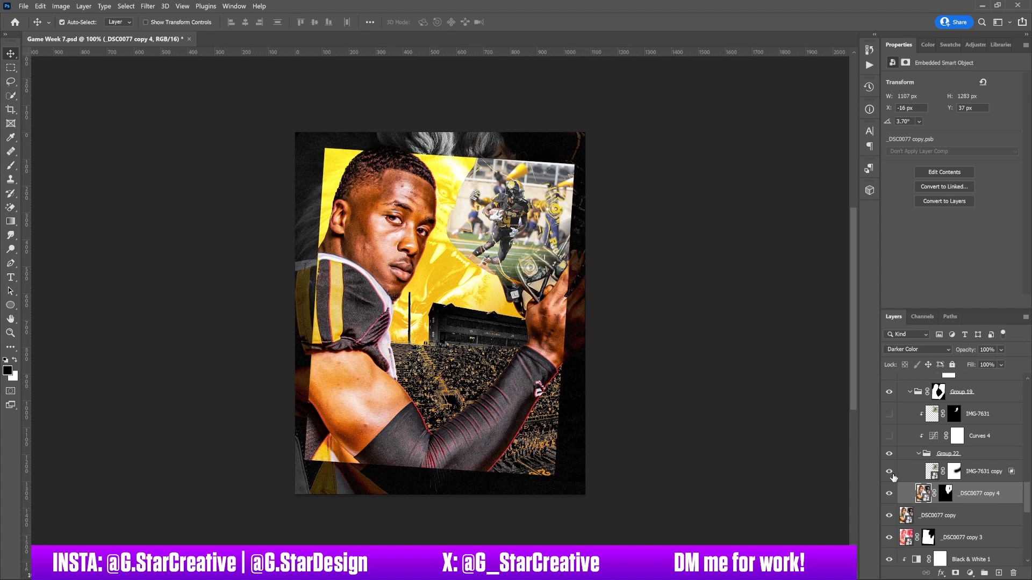
{"action": "left_click", "coordinate": [923, 474]}
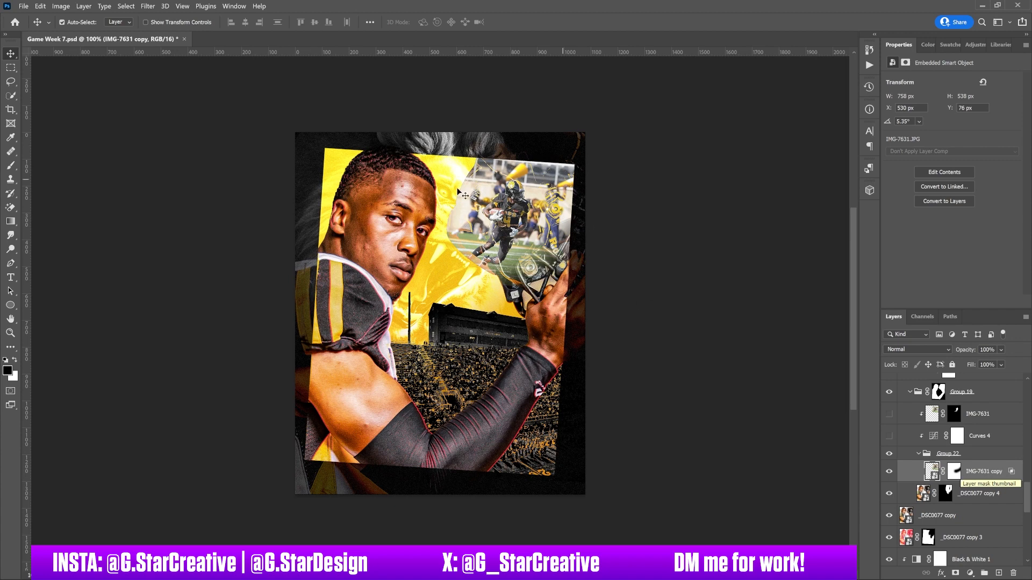
{"action": "double_click", "coordinate": [1011, 473]}
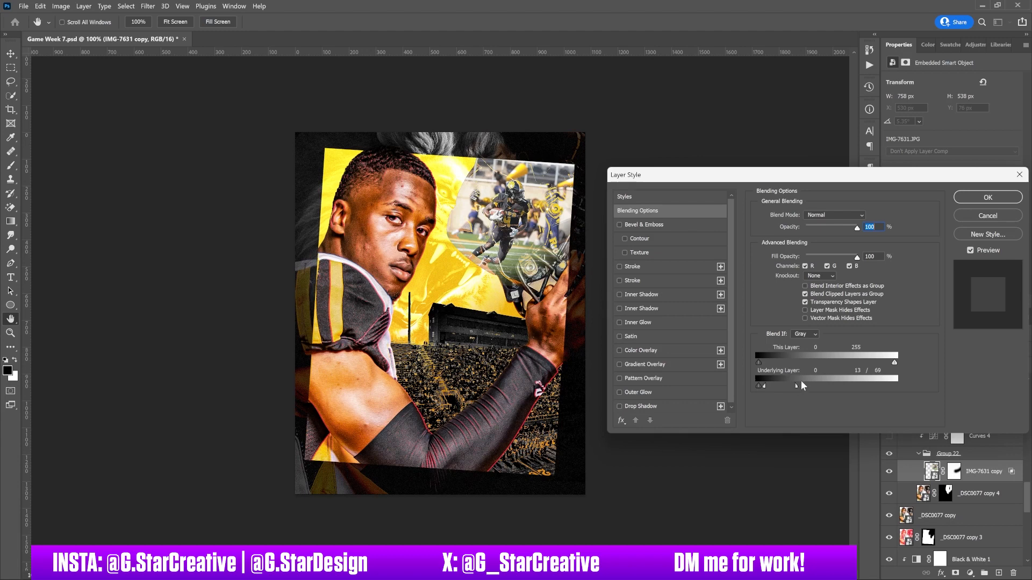
{"action": "left_click", "coordinate": [990, 217]}
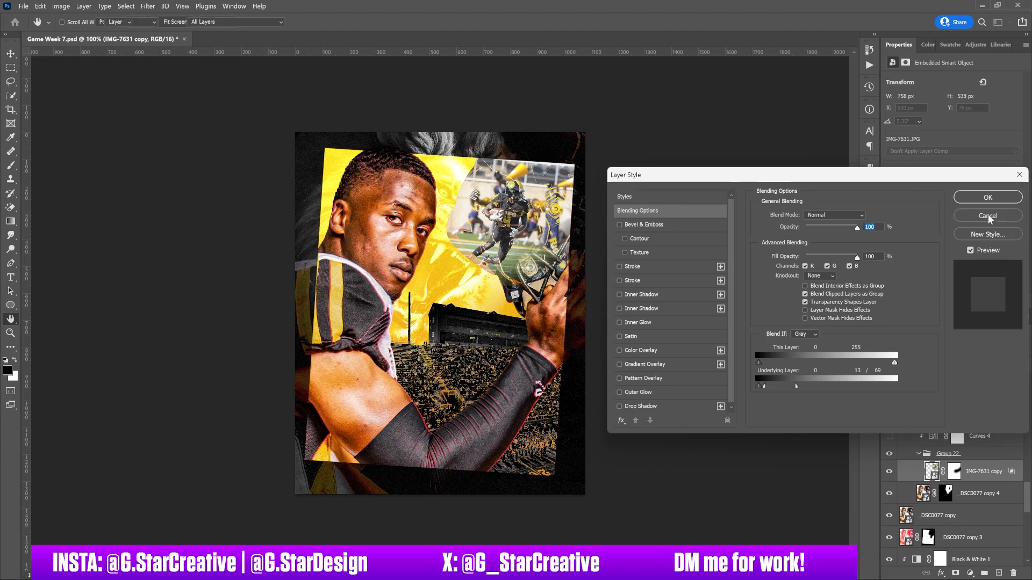
Step: Show the Curves 4 adjustment and view its curve, and show and select the IMG-7631 layer above it
{"action": "left_click", "coordinate": [889, 436]}
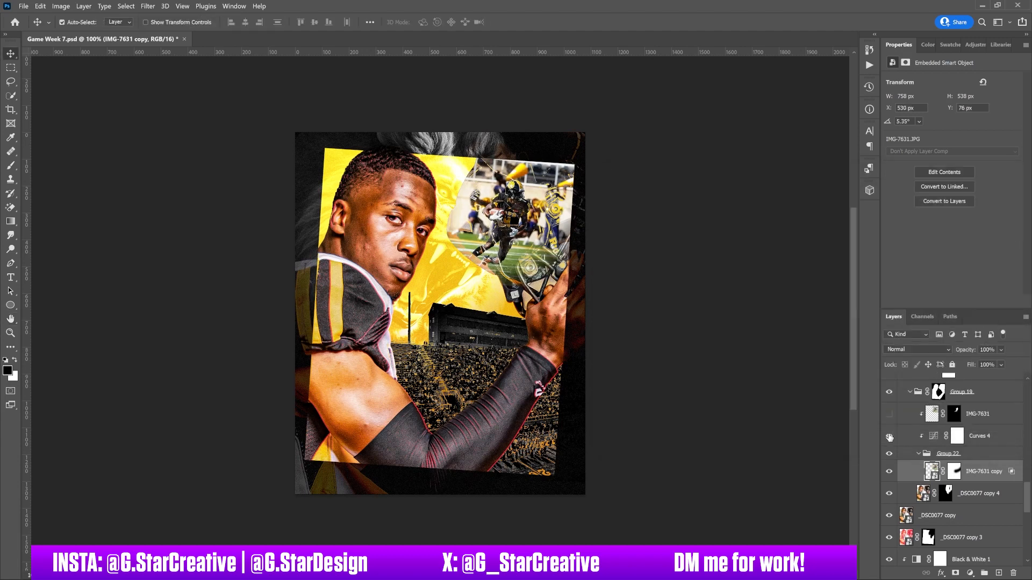
{"action": "left_click", "coordinate": [991, 436]}
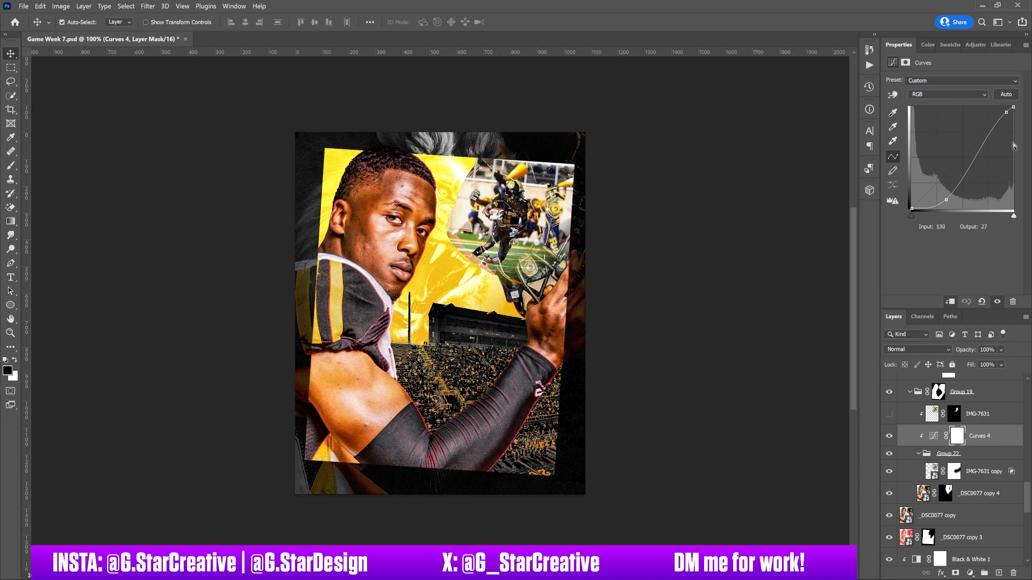
{"action": "left_click", "coordinate": [890, 415]}
{"action": "left_click", "coordinate": [986, 420]}
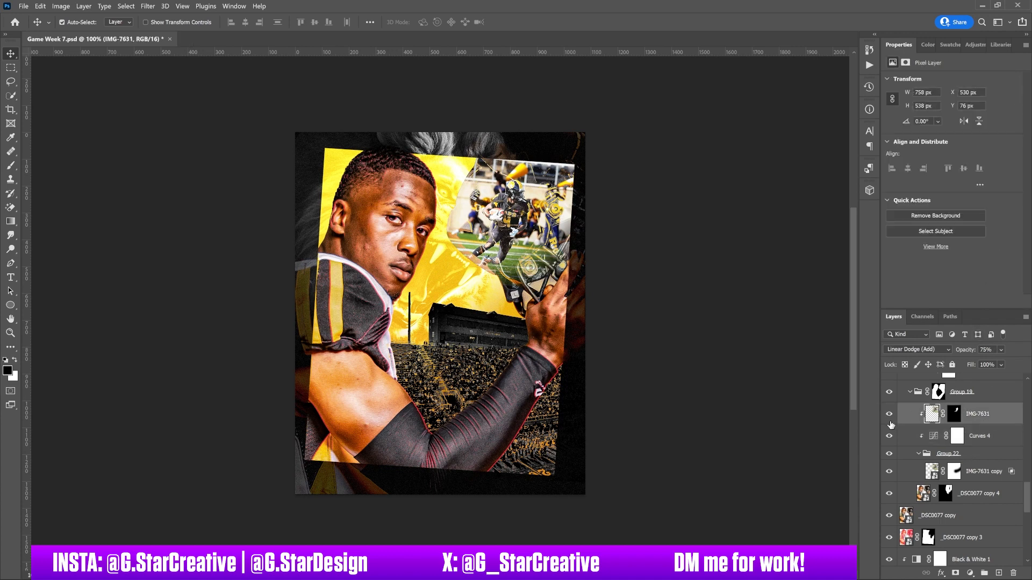
Step: Toggle the IMG-7631 layer off and on repeatedly to compare its Linear Dodge effect, leaving it shown
{"action": "left_click", "coordinate": [890, 415]}
{"action": "left_click", "coordinate": [889, 415]}
{"action": "left_click", "coordinate": [889, 414]}
{"action": "left_click", "coordinate": [889, 414]}
{"action": "left_click_drag", "start_coordinate": [1028, 507], "coordinate": [1028, 493]}
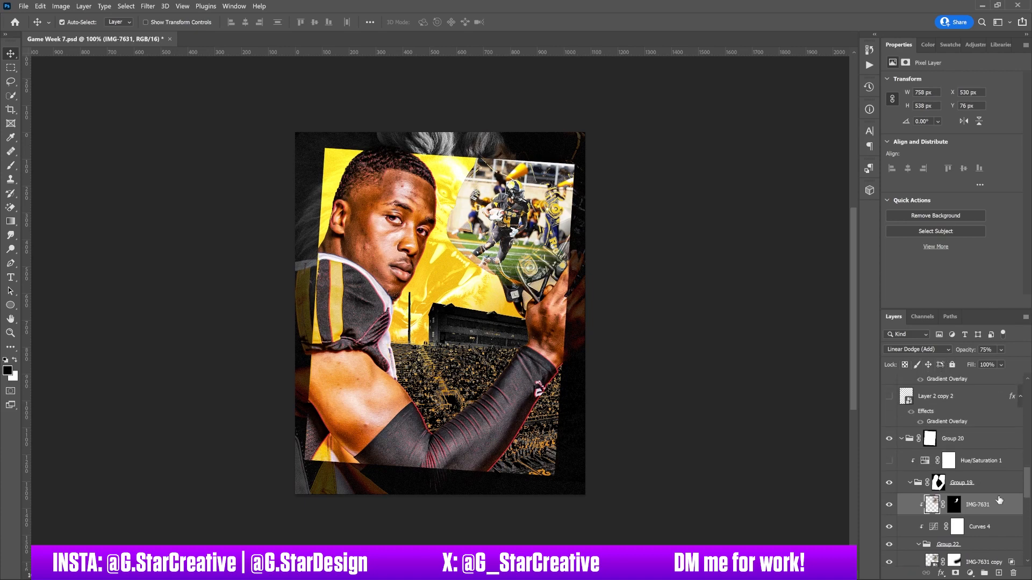
{"action": "left_click", "coordinate": [889, 506]}
{"action": "left_click", "coordinate": [889, 506]}
Step: Show the Hue/Saturation 1 adjustment, compare the action photo with and without it, and select Group 20's layer mask for review
{"action": "left_click", "coordinate": [889, 462]}
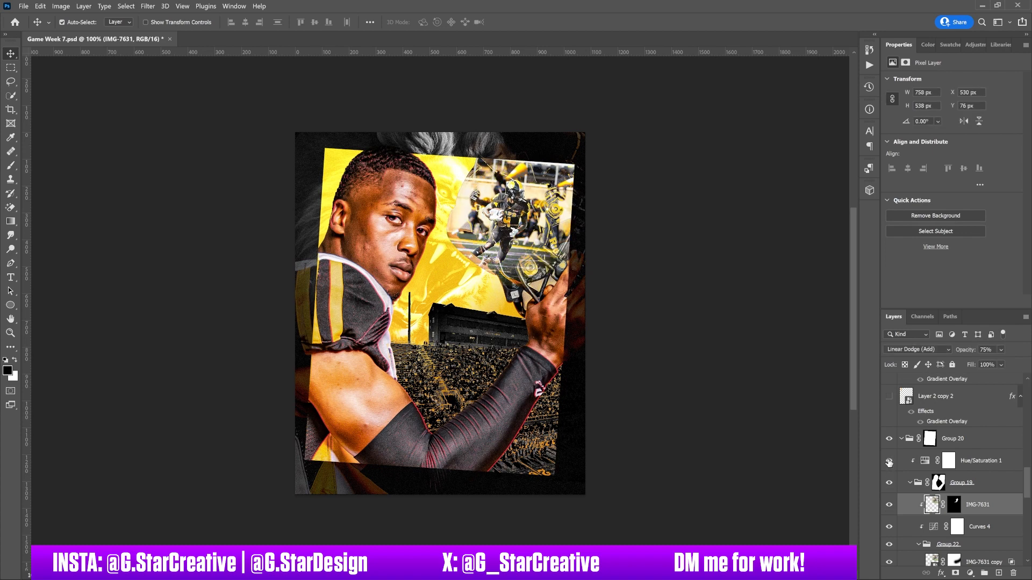
{"action": "left_click", "coordinate": [993, 465]}
{"action": "left_click", "coordinate": [892, 462]}
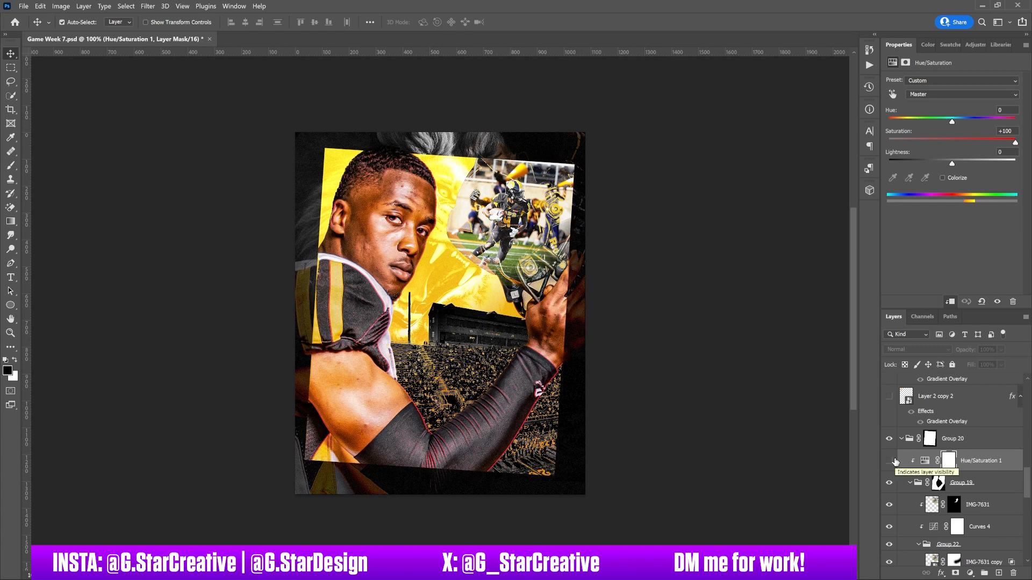
{"action": "left_click", "coordinate": [890, 461]}
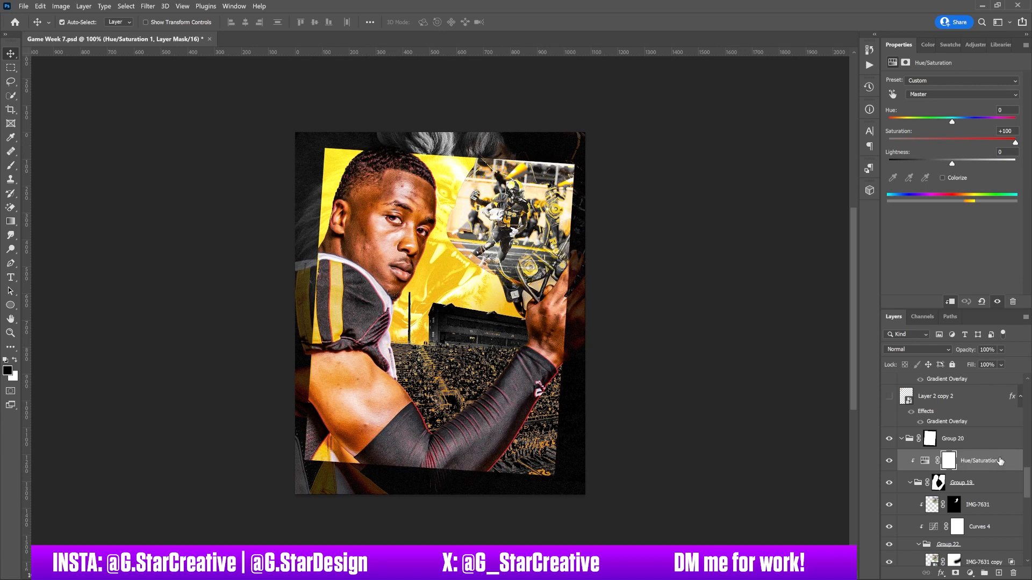
{"action": "scroll", "coordinate": [1028, 482], "scroll_direction": "up", "scroll_amount": 1}
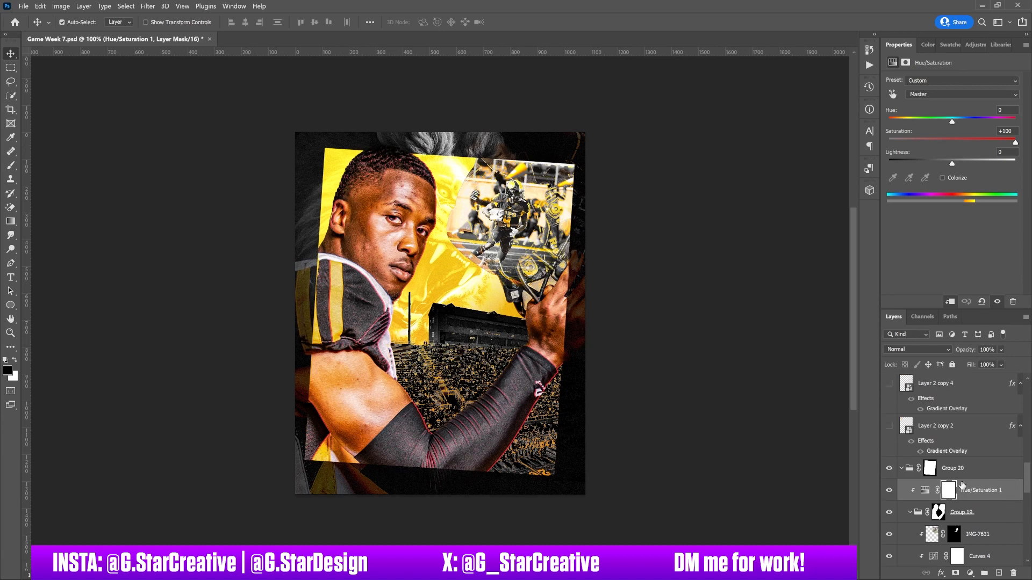
{"action": "left_click", "coordinate": [929, 468]}
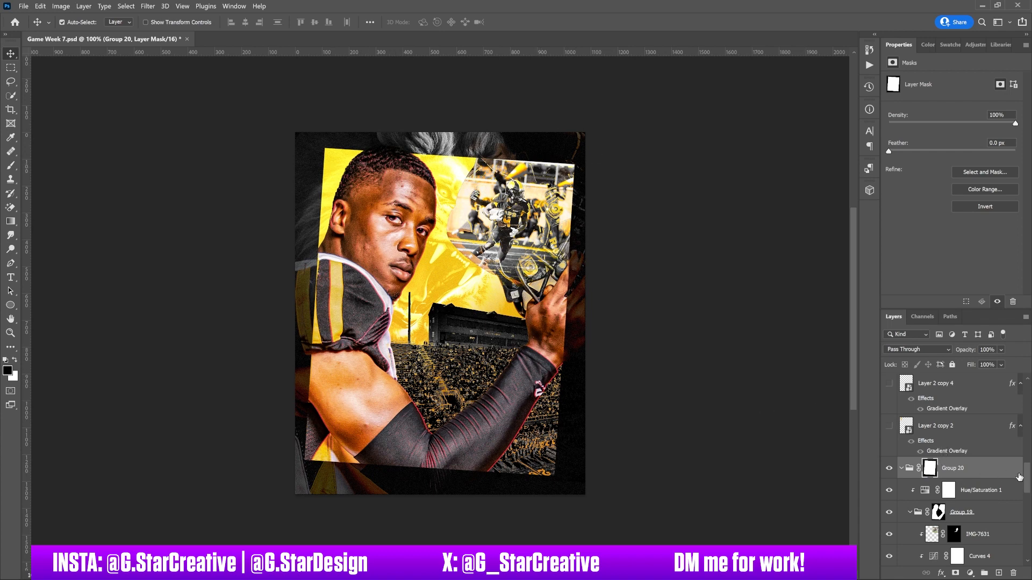
Step: Show the torn yellow strip layers Layer 2 copy 2 and Layer 2 copy 4, selecting Layer 2 copy 2
{"action": "scroll", "coordinate": [1029, 480], "scroll_direction": "up", "scroll_amount": 2}
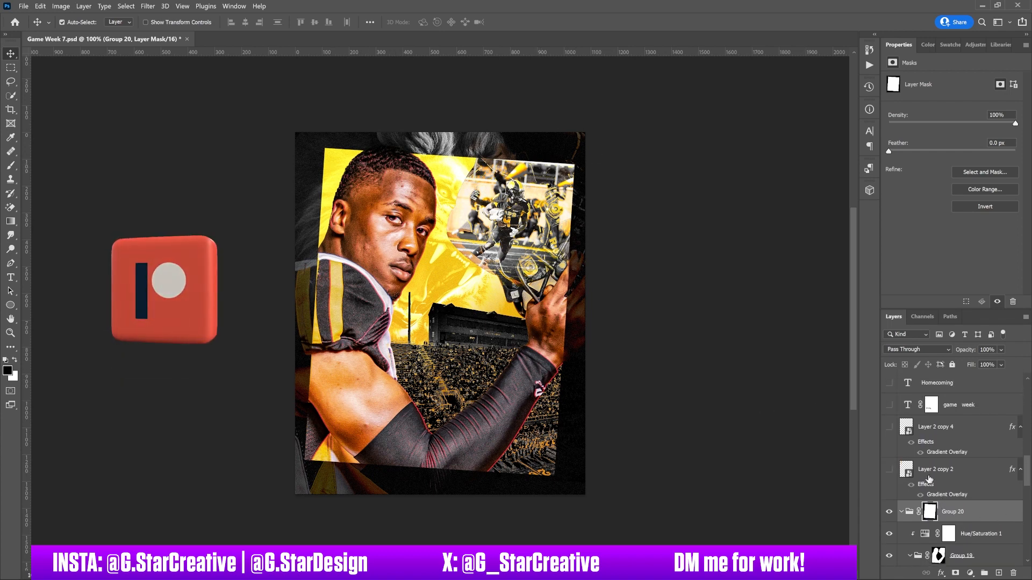
{"action": "left_click", "coordinate": [890, 471]}
{"action": "left_click", "coordinate": [939, 471]}
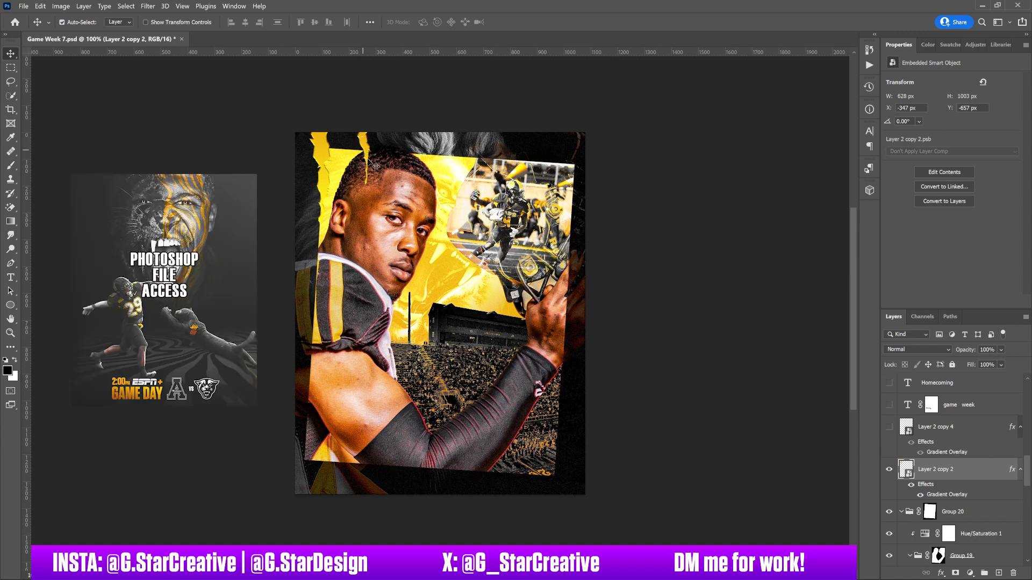
{"action": "scroll", "coordinate": [1026, 468], "scroll_direction": "up", "scroll_amount": 3}
{"action": "scroll", "coordinate": [1026, 468], "scroll_direction": "down", "scroll_amount": 1}
{"action": "left_click", "coordinate": [889, 460]}
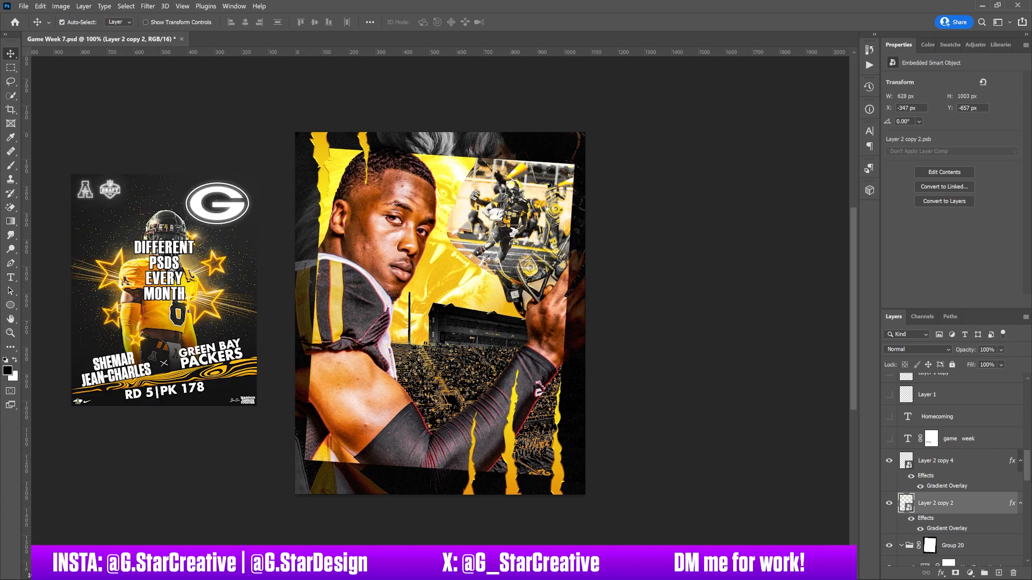
Step: Show the game week and Homecoming text layers, selecting each to view its type settings
{"action": "scroll", "coordinate": [968, 473], "scroll_direction": "up", "scroll_amount": 2}
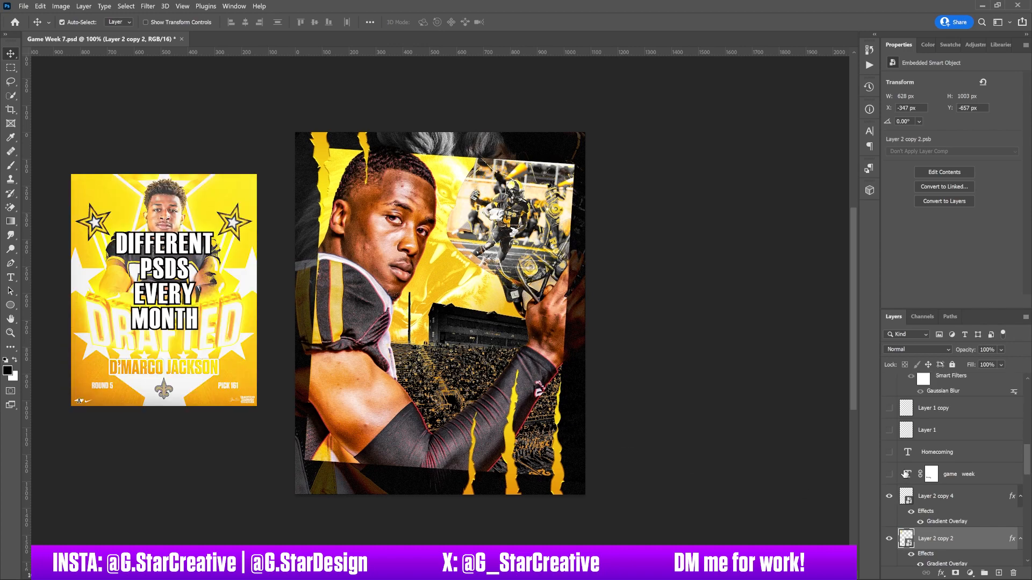
{"action": "left_click", "coordinate": [890, 475]}
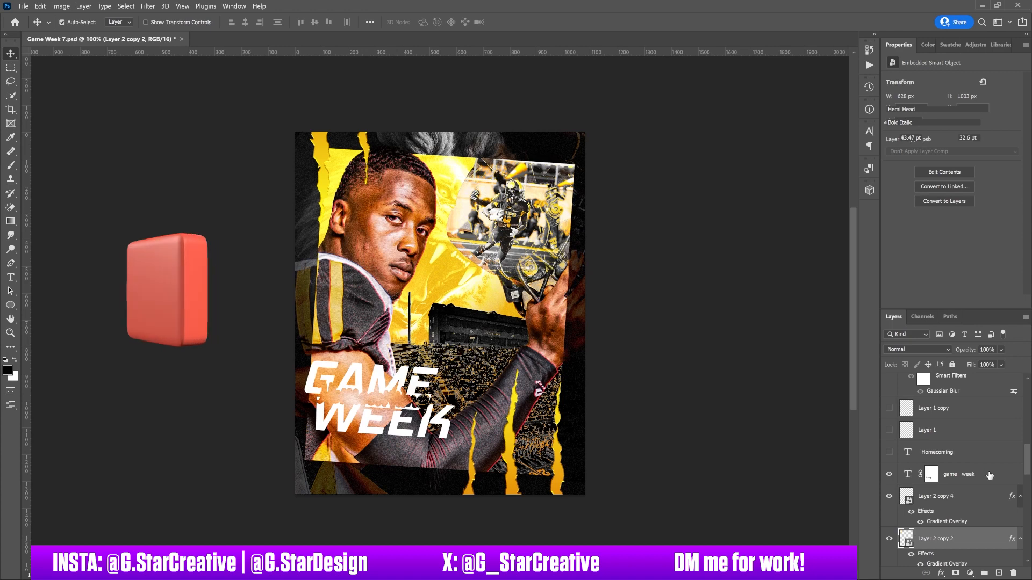
{"action": "left_click", "coordinate": [944, 476]}
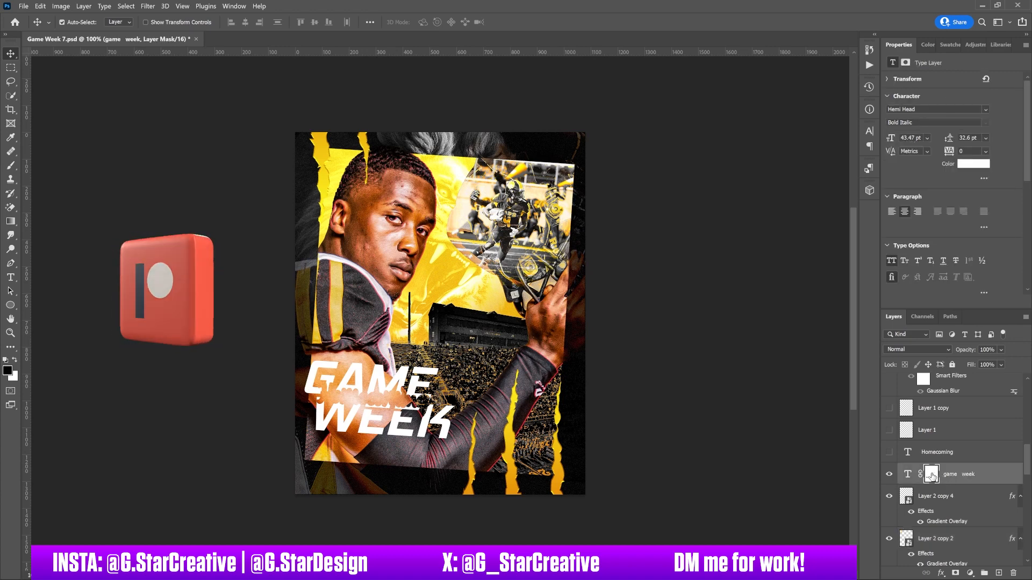
{"action": "left_click", "coordinate": [889, 453]}
{"action": "left_click", "coordinate": [941, 452]}
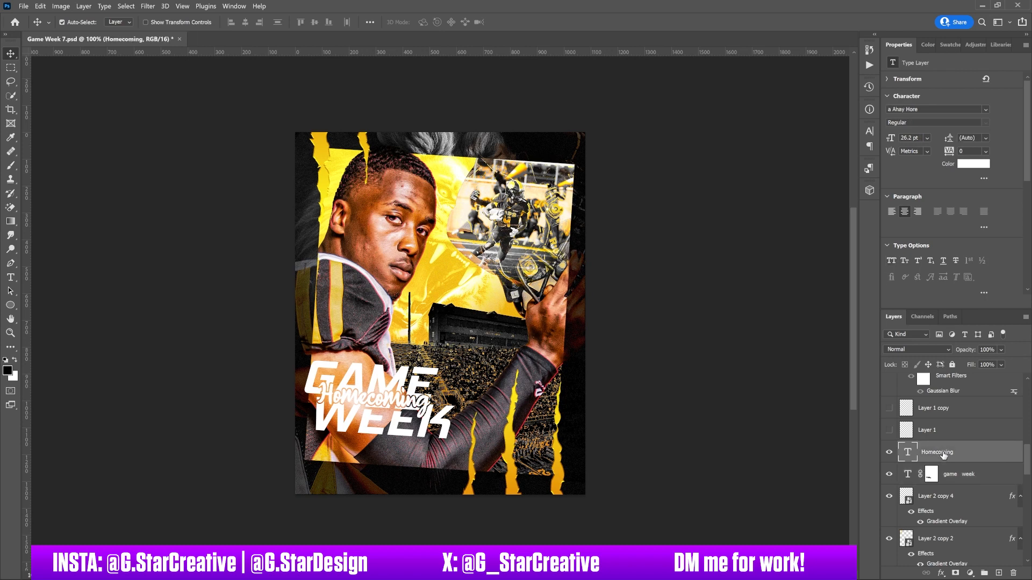
Step: Hide the game week text and preview a 10 px white outside stroke on the Homecoming text, cancelling without applying it
{"action": "left_click", "coordinate": [889, 475]}
{"action": "double_click", "coordinate": [975, 454]}
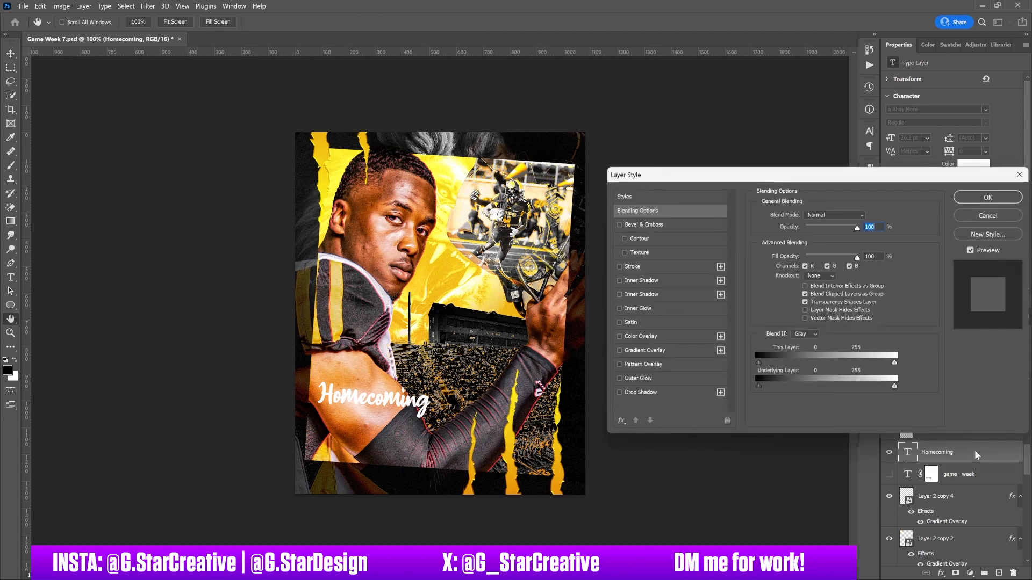
{"action": "left_click", "coordinate": [633, 267]}
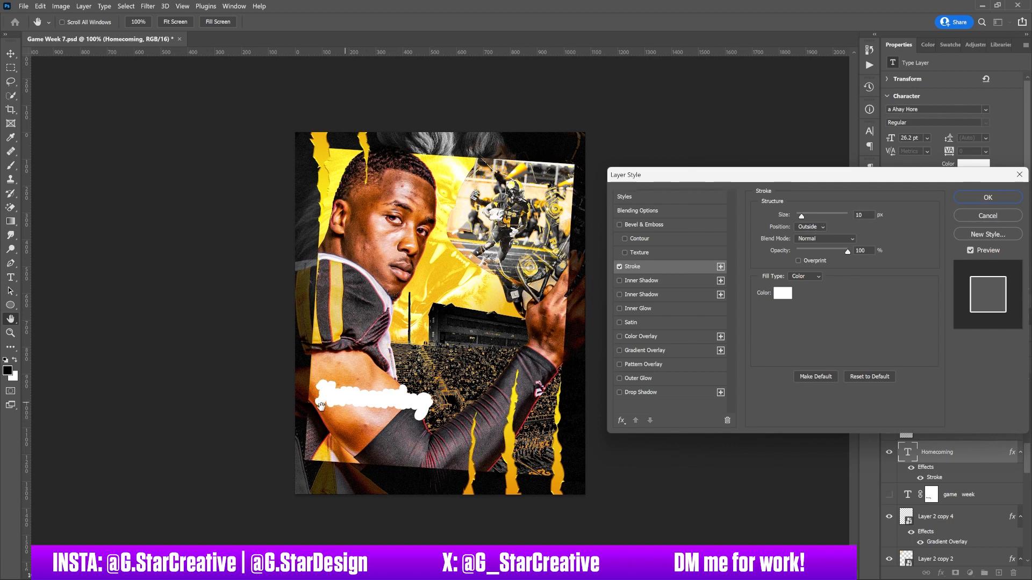
{"action": "left_click", "coordinate": [986, 214]}
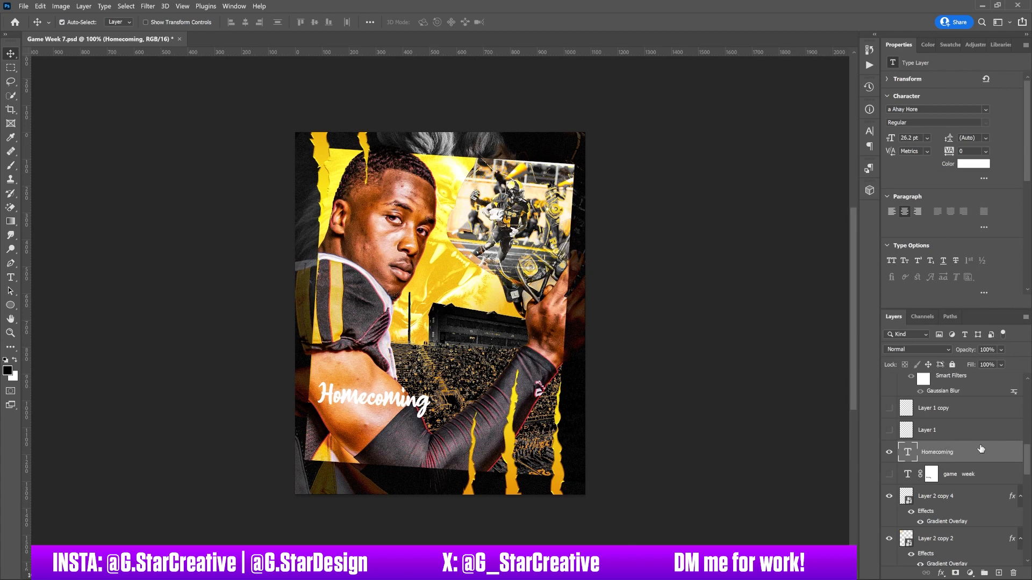
Step: Hide the Homecoming text and show the game week text, comparing it with its layer mask disabled and enabled
{"action": "left_click", "coordinate": [889, 452]}
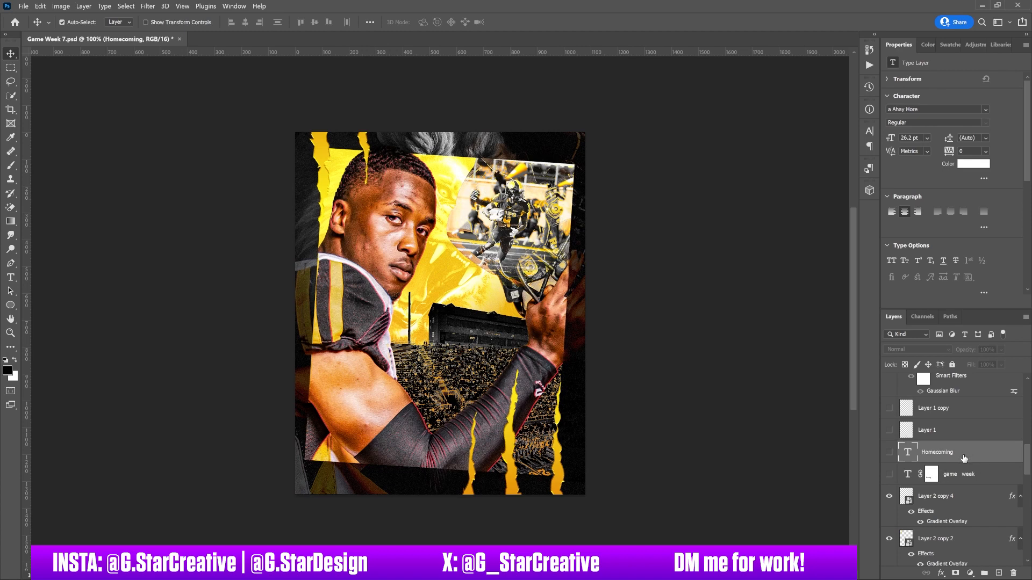
{"action": "left_click", "coordinate": [932, 476]}
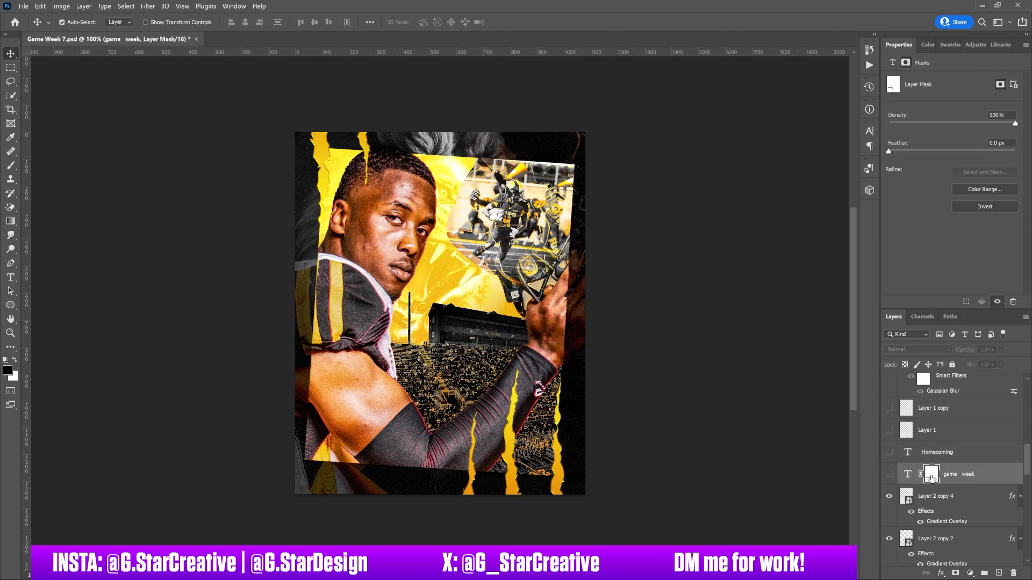
{"action": "right_click", "coordinate": [933, 477]}
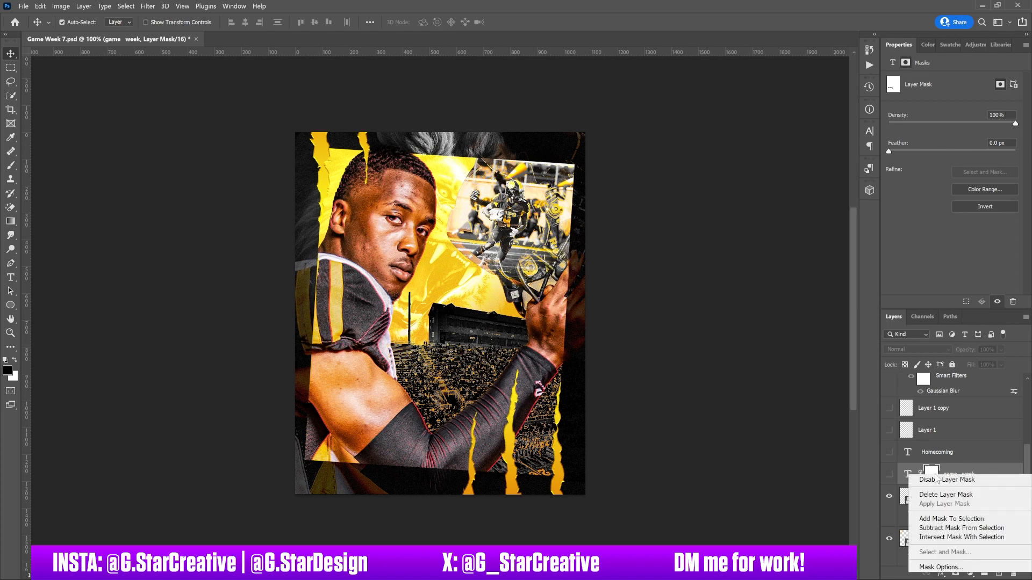
{"action": "left_click", "coordinate": [940, 480]}
{"action": "left_click", "coordinate": [889, 474]}
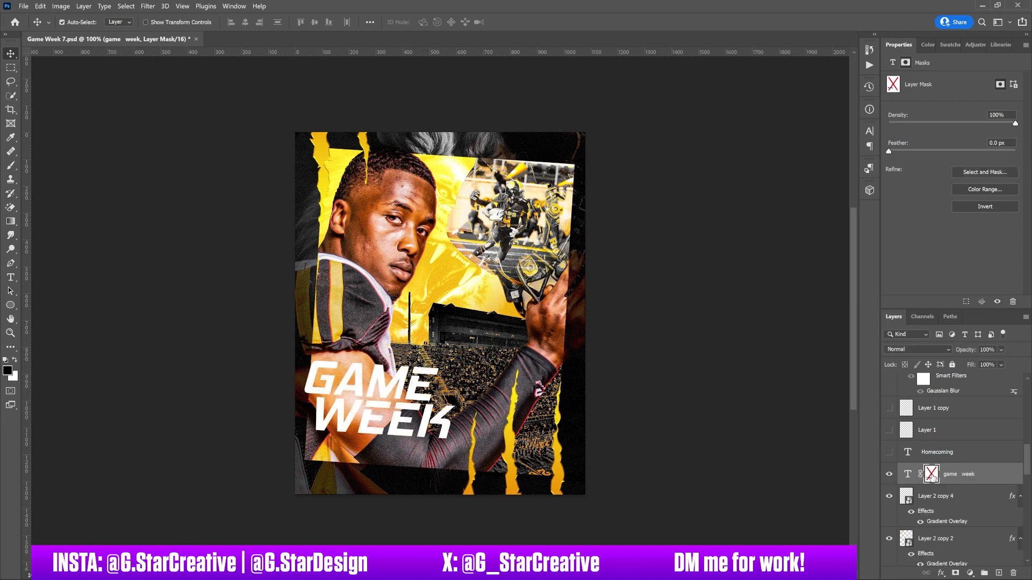
{"action": "left_click", "coordinate": [932, 478], "text": "shift"}
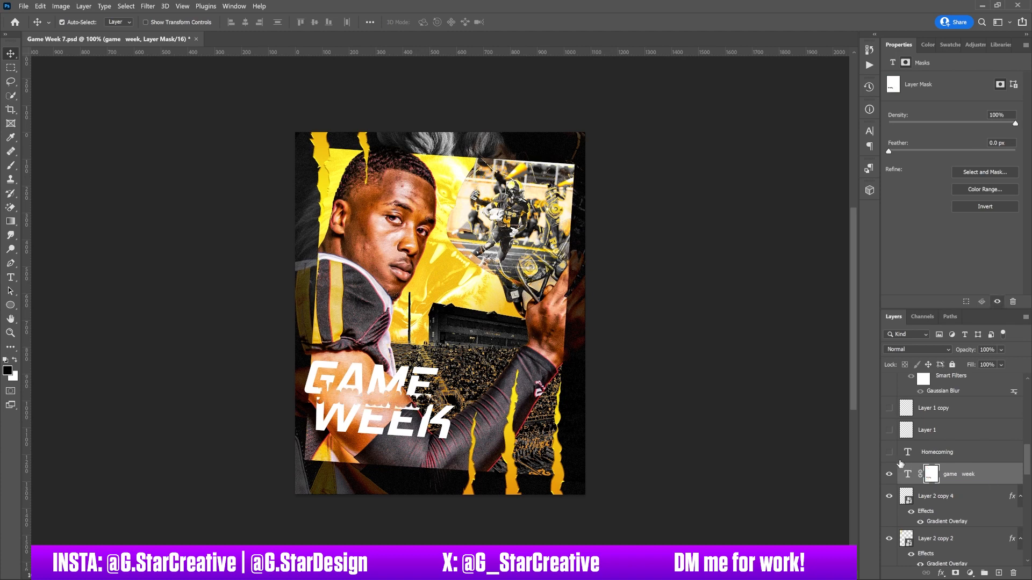
Step: Show the Homecoming text and the Layer 2 smart object, selecting each layer
{"action": "left_click", "coordinate": [934, 454]}
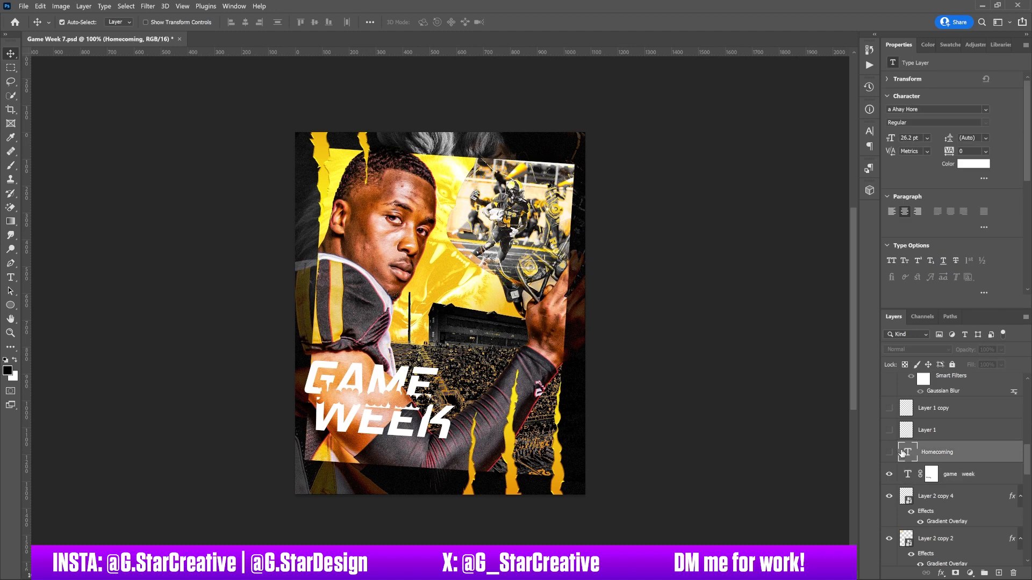
{"action": "left_click", "coordinate": [890, 453]}
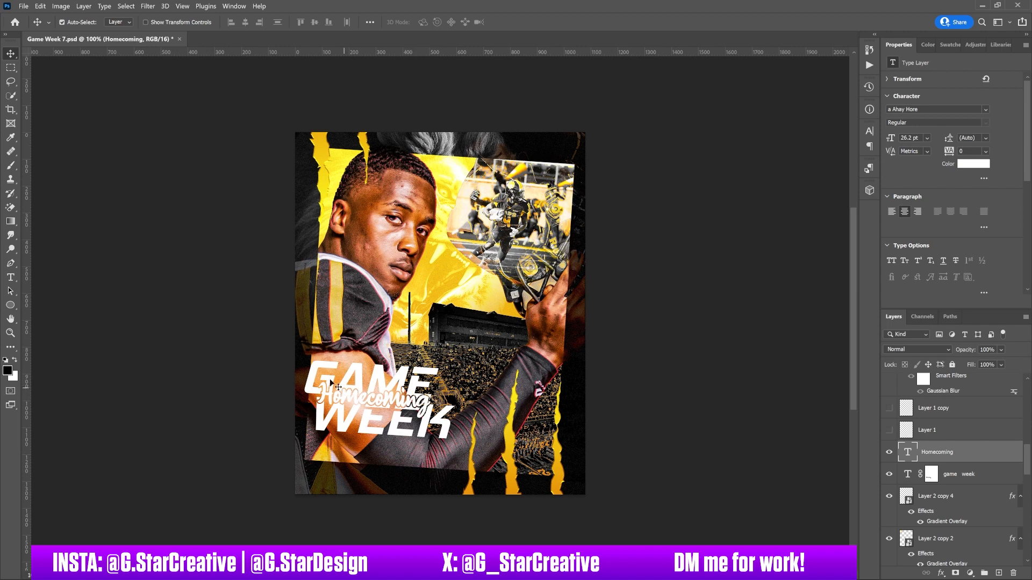
{"action": "scroll", "coordinate": [958, 457], "scroll_direction": "up", "scroll_amount": 3}
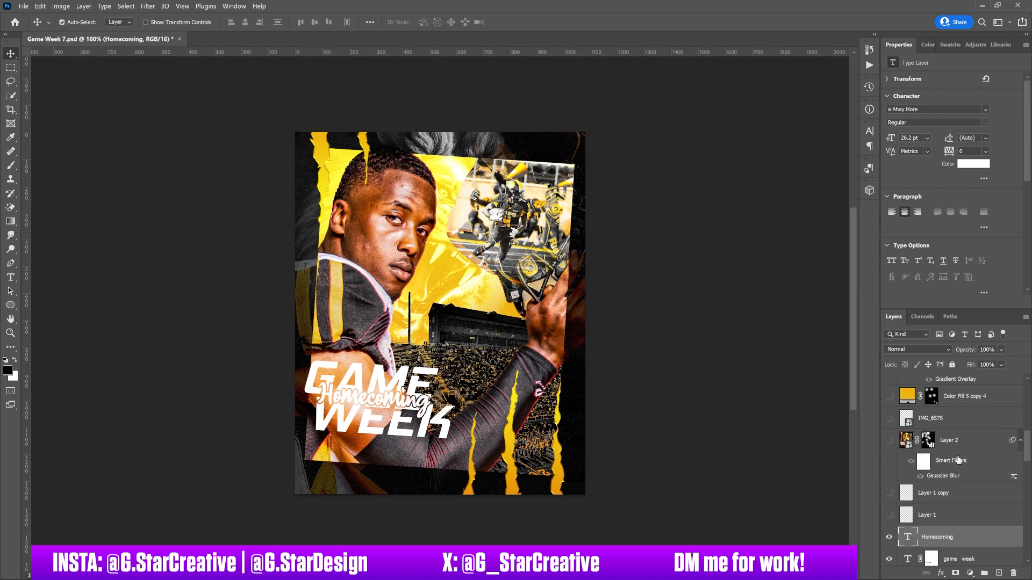
{"action": "left_click", "coordinate": [890, 449]}
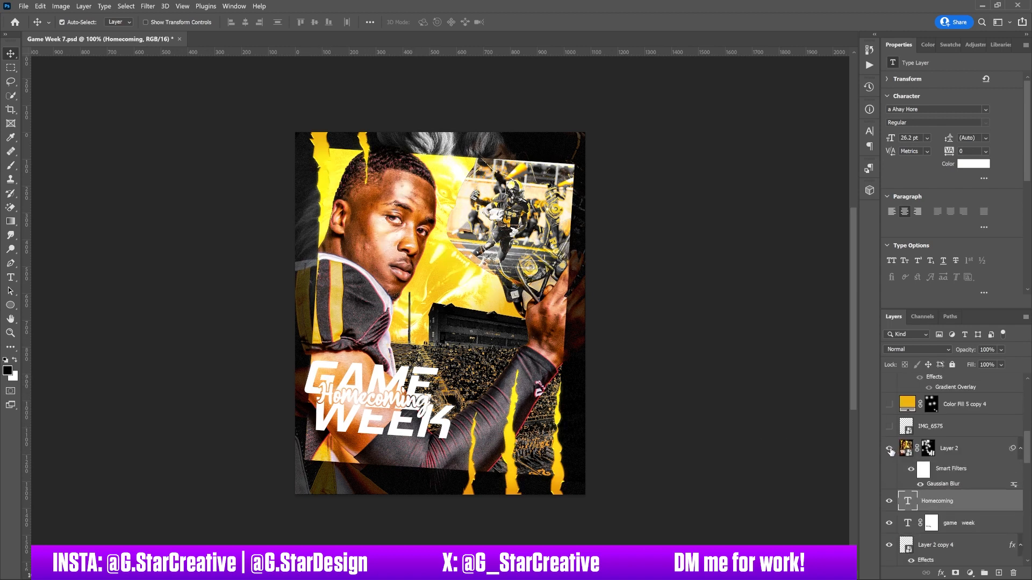
{"action": "left_click", "coordinate": [971, 449]}
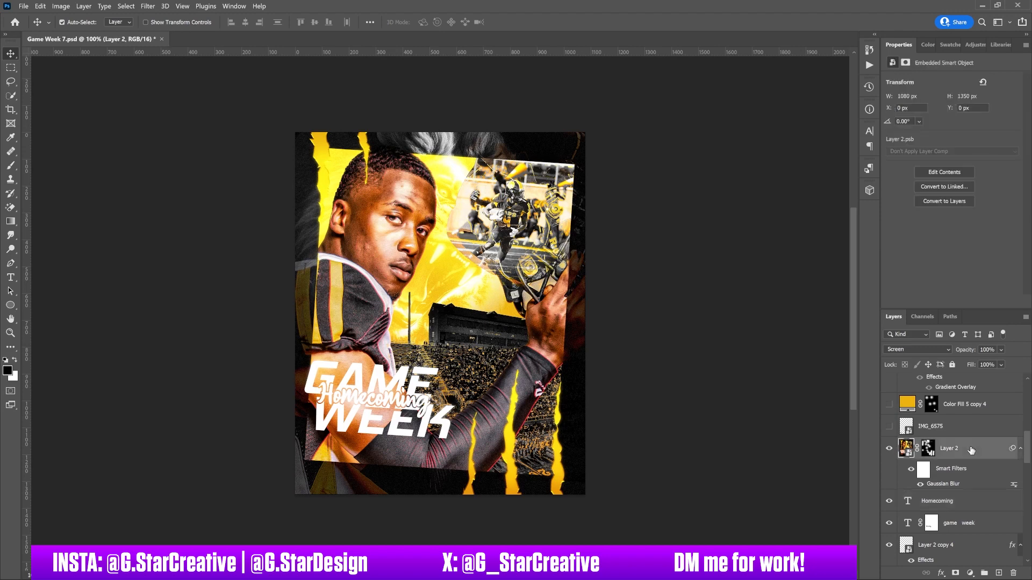
Step: Compare the poster with Layer 2's mask disabled and enabled, and with Layer 2 hidden and shown
{"action": "left_click", "coordinate": [61, 6]}
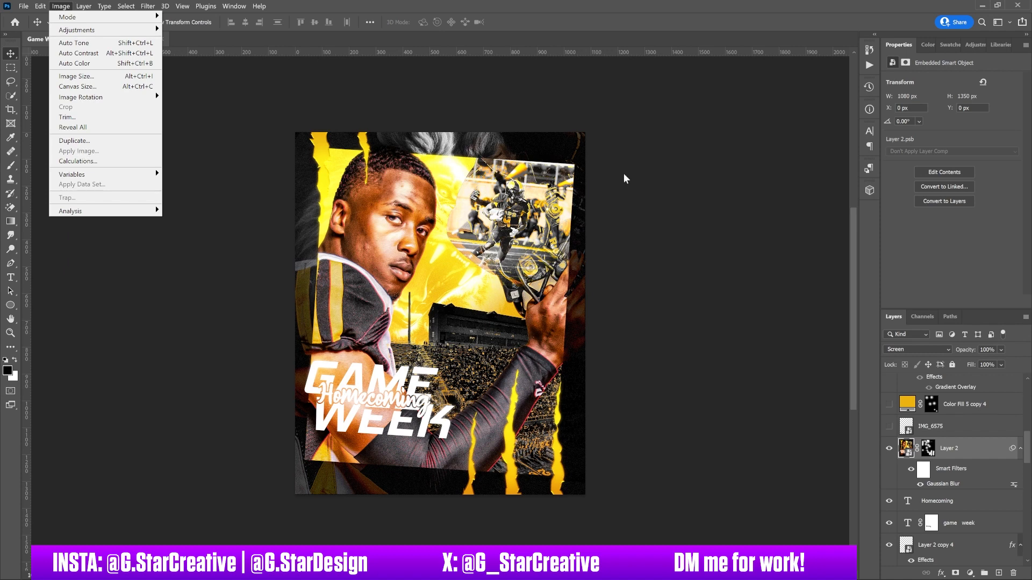
{"action": "left_click", "coordinate": [963, 441]}
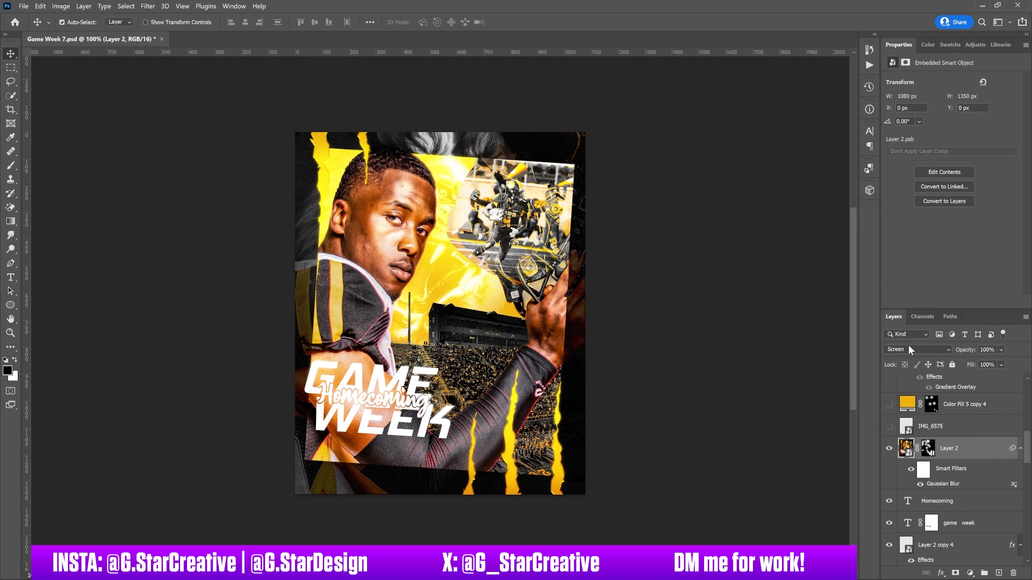
{"action": "right_click", "coordinate": [927, 448]}
{"action": "left_click", "coordinate": [939, 455]}
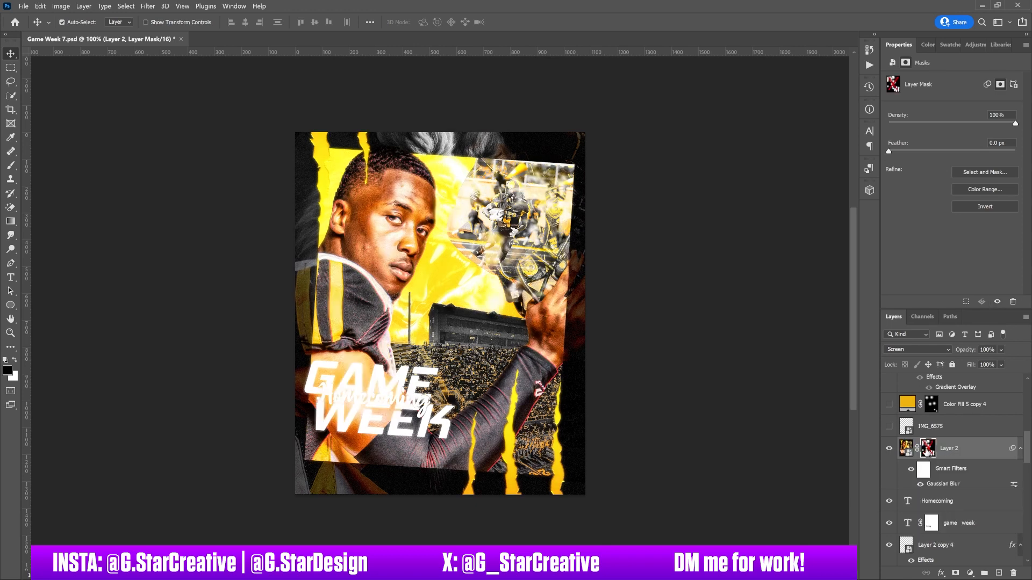
{"action": "left_click", "coordinate": [928, 449], "text": "shift"}
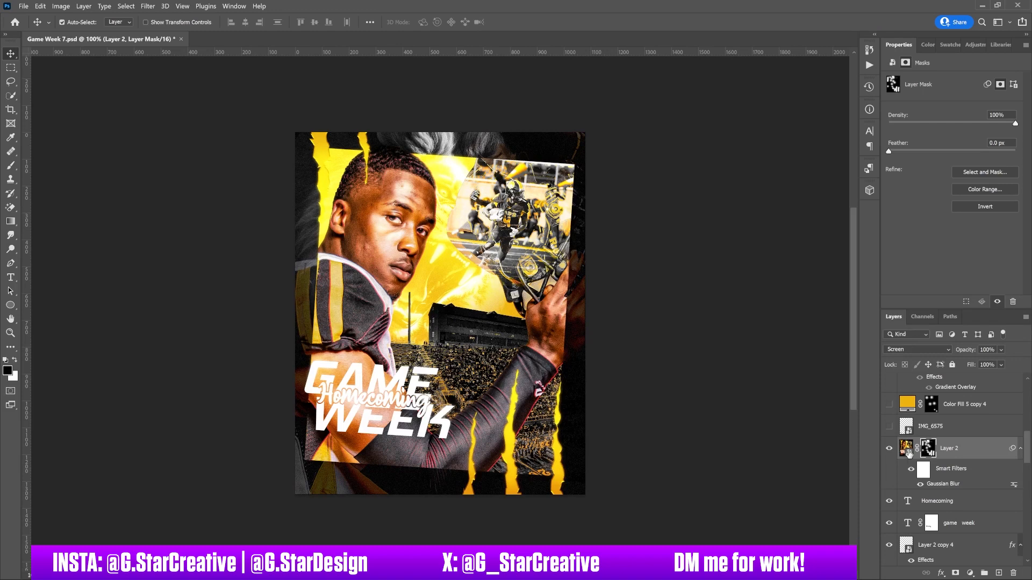
{"action": "left_click", "coordinate": [889, 451]}
{"action": "left_click", "coordinate": [889, 451]}
Step: Show the IMG_6575 logo layer and select it to view its properties
{"action": "scroll", "coordinate": [901, 447], "scroll_direction": "up", "scroll_amount": 3}
{"action": "left_click", "coordinate": [889, 511]}
{"action": "left_click", "coordinate": [935, 511]}
Step: Show and select the Color Fill 5 copy 4 glow layer, comparing the poster repeatedly with and without it
{"action": "left_click", "coordinate": [889, 489]}
{"action": "left_click", "coordinate": [888, 490]}
{"action": "left_click", "coordinate": [889, 490]}
{"action": "left_click", "coordinate": [889, 490]}
{"action": "left_click", "coordinate": [888, 489]}
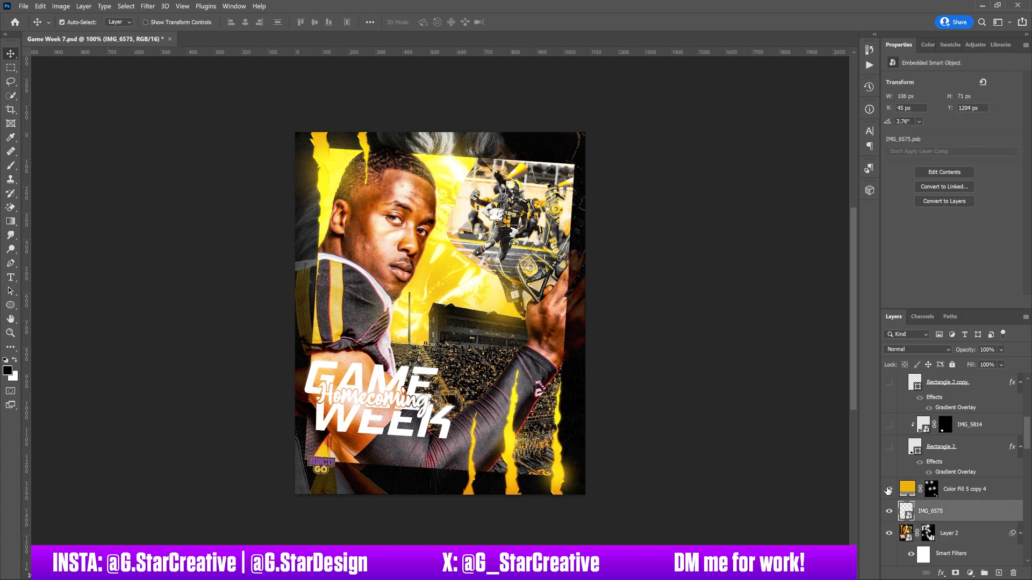
{"action": "left_click", "coordinate": [889, 490]}
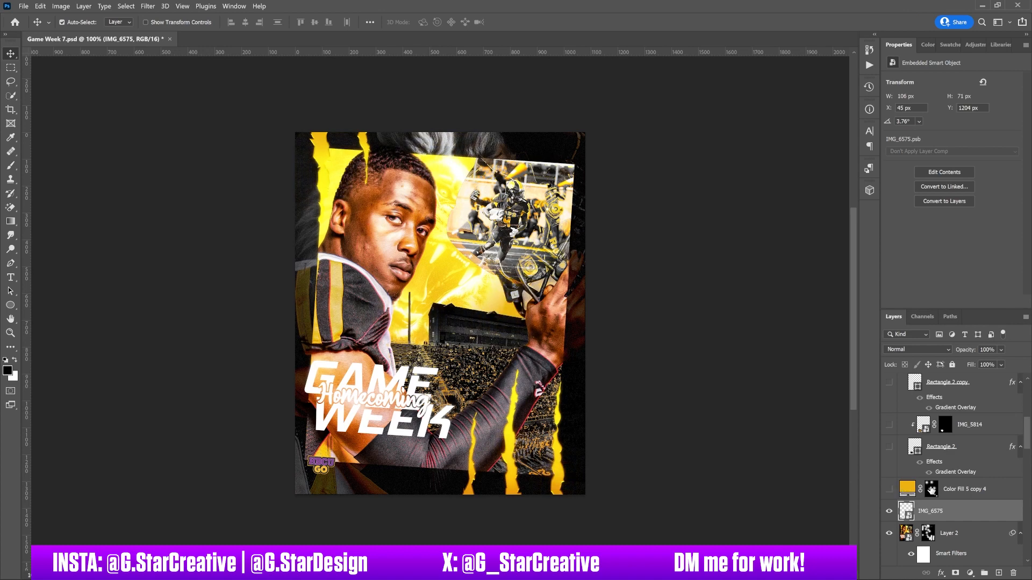
{"action": "left_click", "coordinate": [953, 490]}
{"action": "left_click", "coordinate": [889, 490]}
{"action": "left_click", "coordinate": [889, 489]}
{"action": "left_click", "coordinate": [889, 490]}
{"action": "left_click", "coordinate": [888, 490]}
{"action": "left_click", "coordinate": [889, 490]}
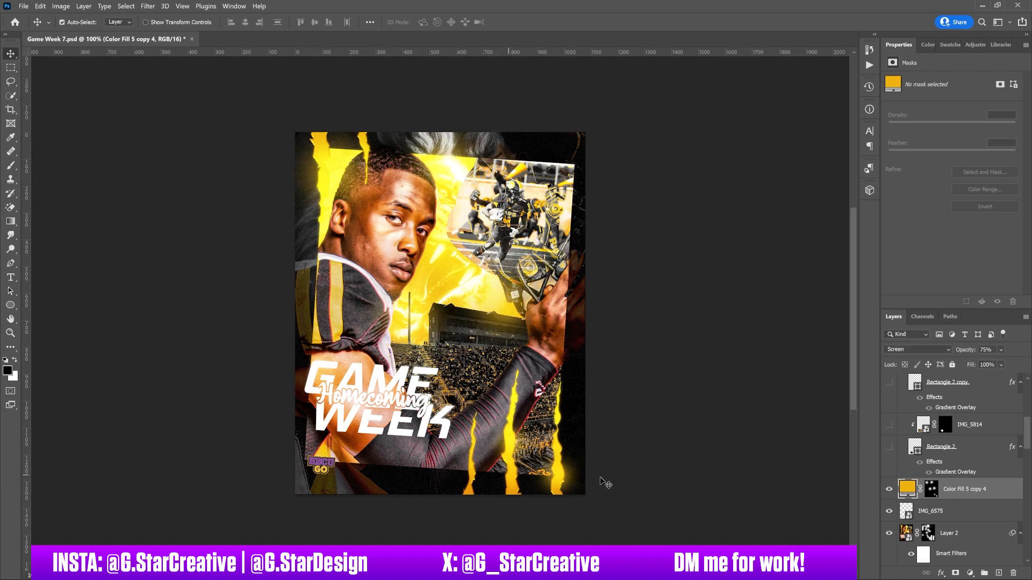
Step: Show Group 18's matchup layers: Rectangle 2, IMG_5814, Rectangle 2 copy, alcorns and the vs text
{"action": "left_click", "coordinate": [889, 447]}
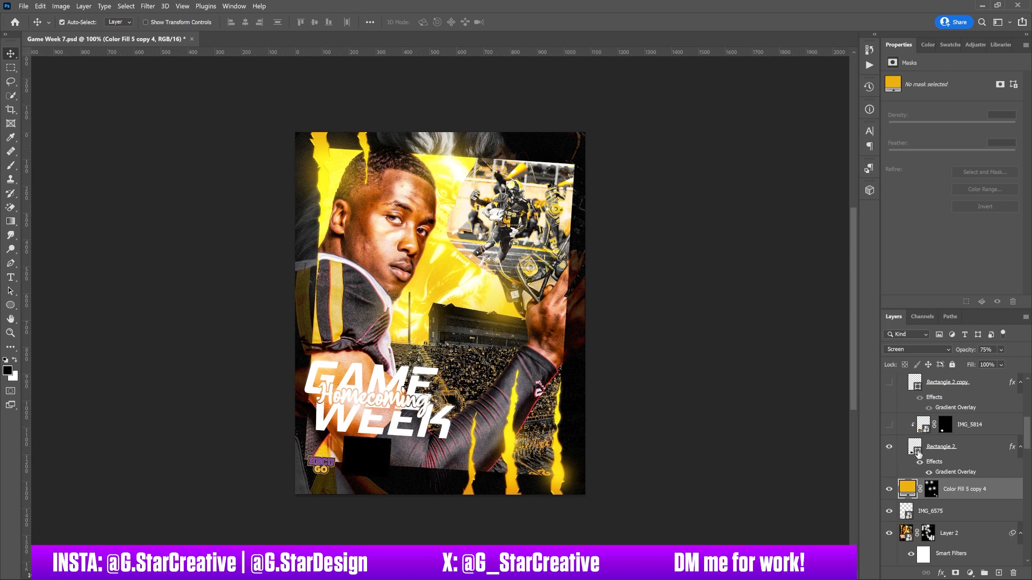
{"action": "left_click", "coordinate": [889, 425]}
{"action": "left_click_drag", "start_coordinate": [1028, 438], "coordinate": [1029, 425]}
{"action": "left_click", "coordinate": [889, 470]}
{"action": "left_click", "coordinate": [889, 449]}
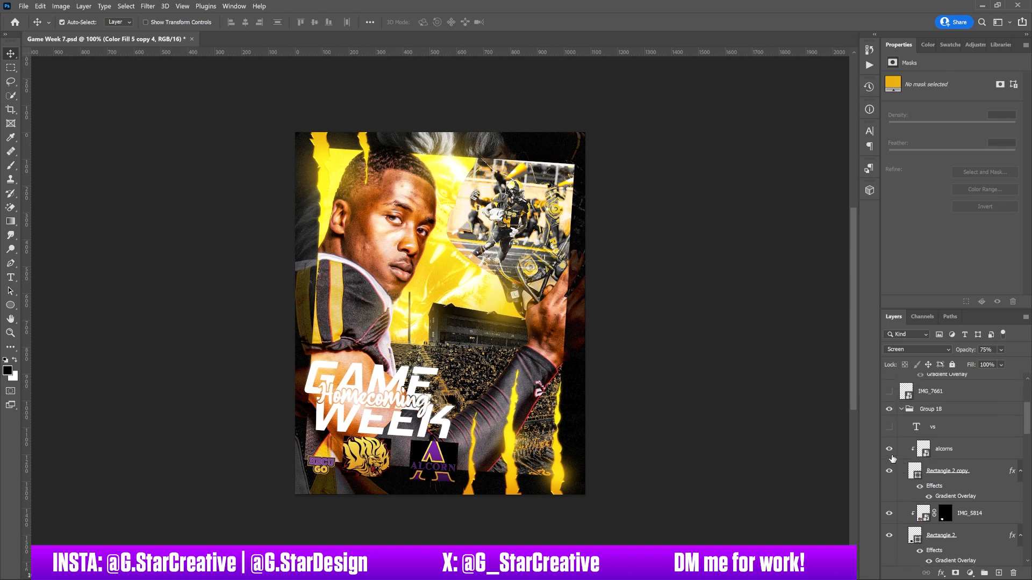
{"action": "left_click", "coordinate": [888, 426]}
Step: Show the IMG_7661 badge and the three gold rush text layers across the poster's upper edge
{"action": "left_click_drag", "start_coordinate": [1029, 424], "coordinate": [1026, 401]}
{"action": "left_click", "coordinate": [889, 512]}
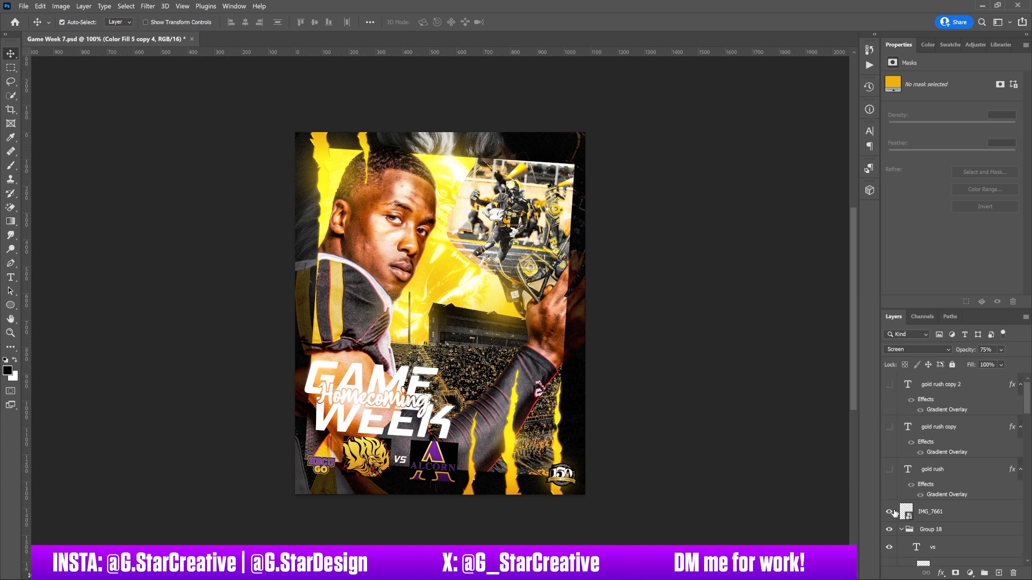
{"action": "left_click", "coordinate": [890, 470]}
{"action": "left_click", "coordinate": [889, 427]}
{"action": "left_click", "coordinate": [890, 385]}
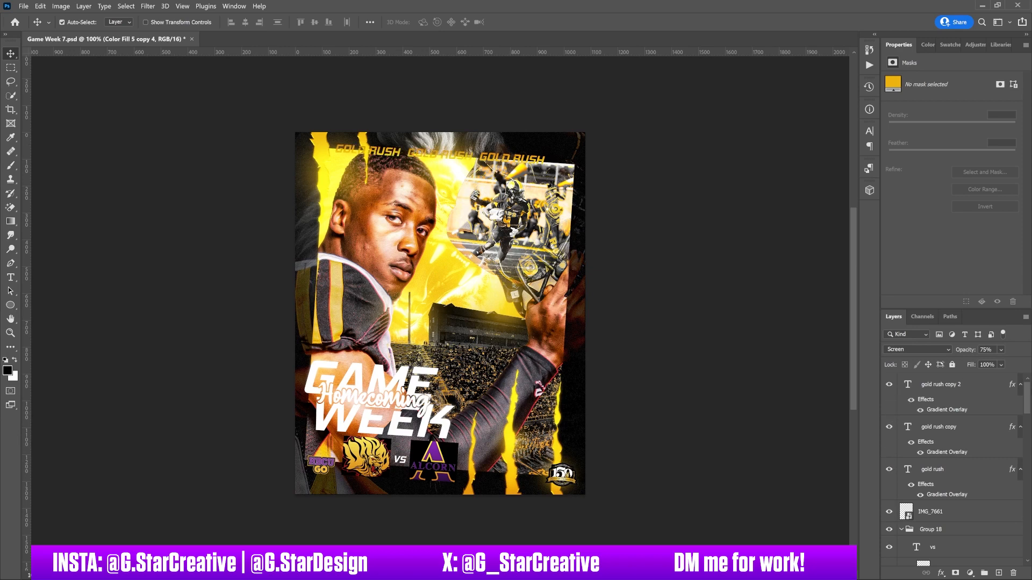